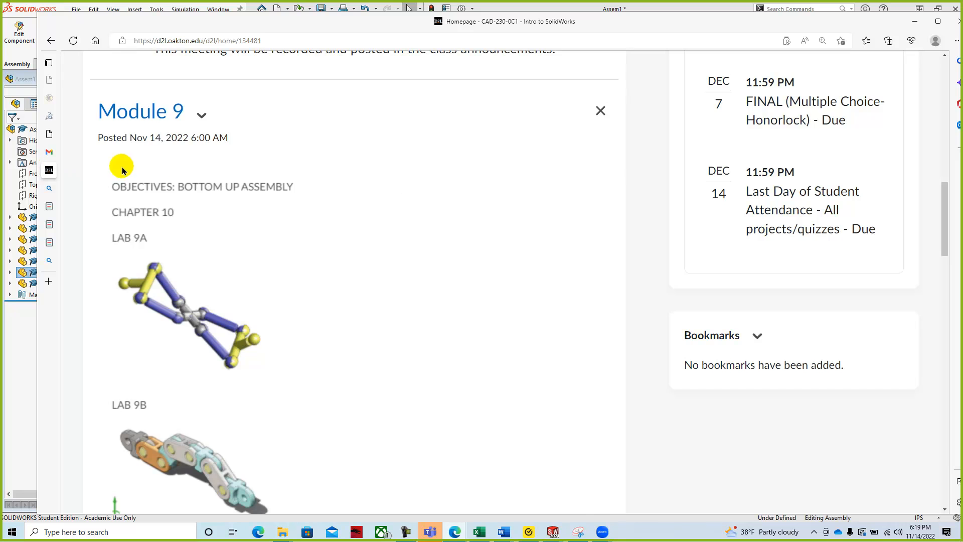
- Open the course's content area and go to the Module 9 page
click(112, 146)
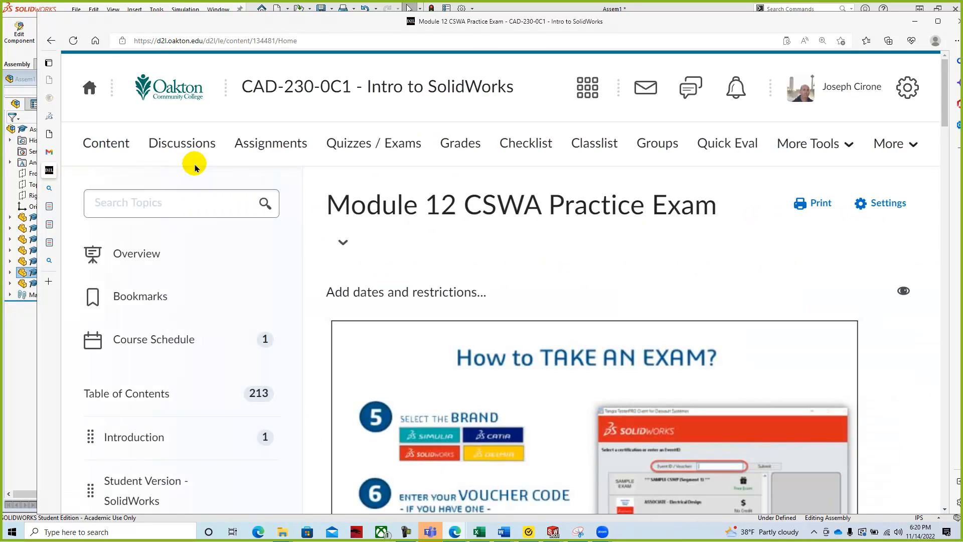
scroll(192, 174, down, 6)
scroll(150, 231, down, 10)
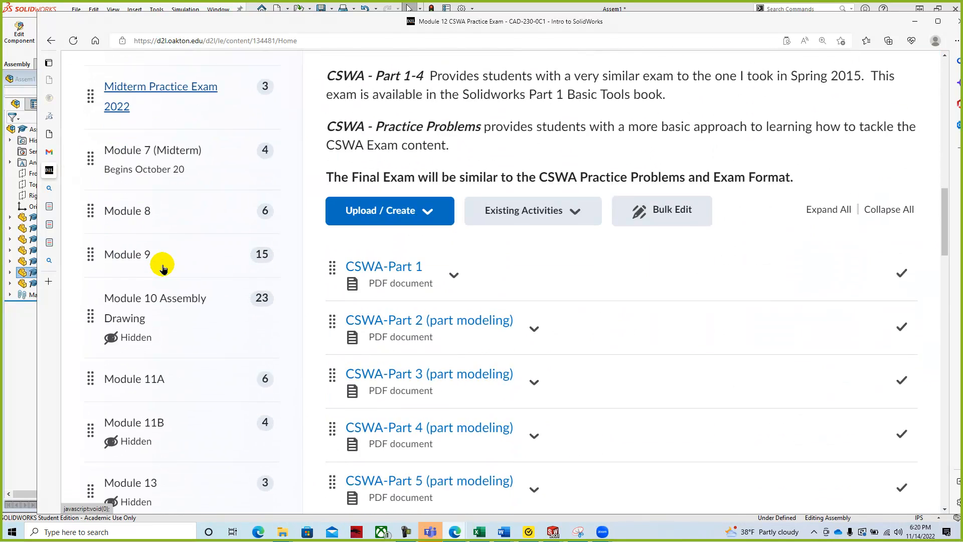
click(139, 245)
- Examine Module 9's activity list, the Part Files for Assemblies section and the Bonus part files
scroll(617, 252, down, 10)
scroll(617, 253, down, 8)
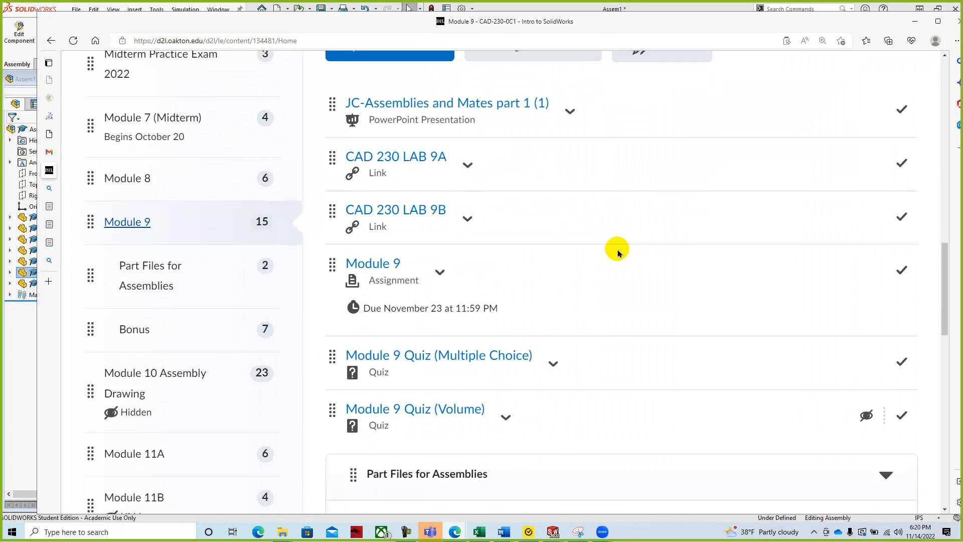
scroll(617, 253, down, 4)
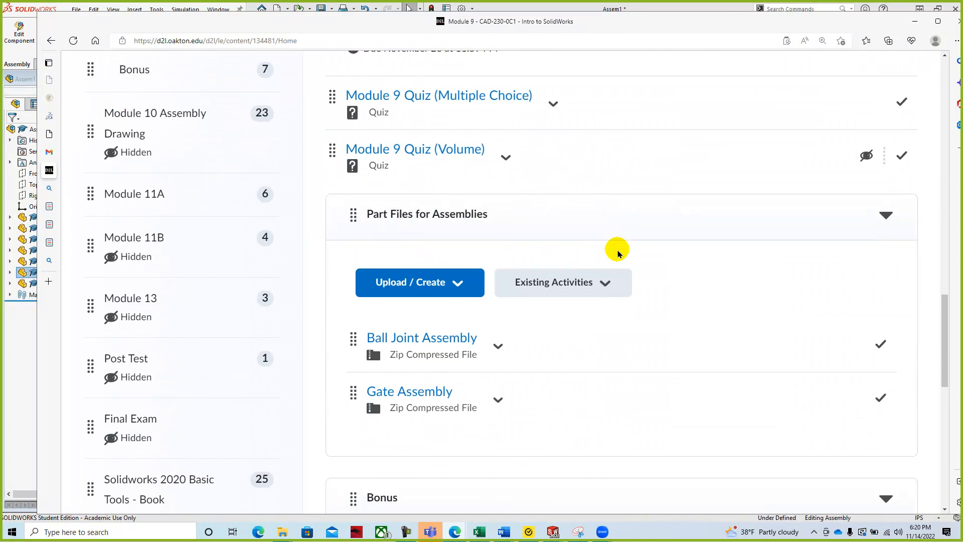
scroll(618, 252, down, 1)
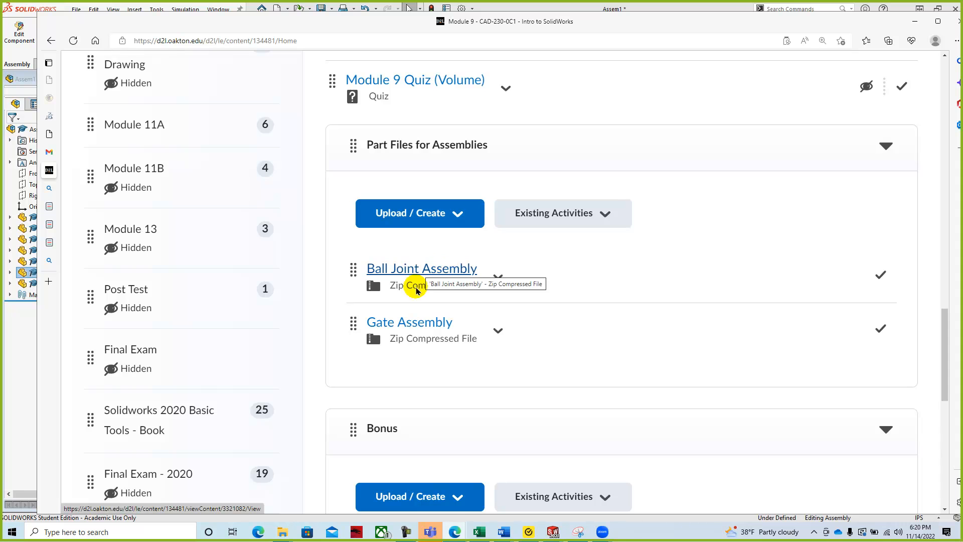
scroll(553, 310, down, 4)
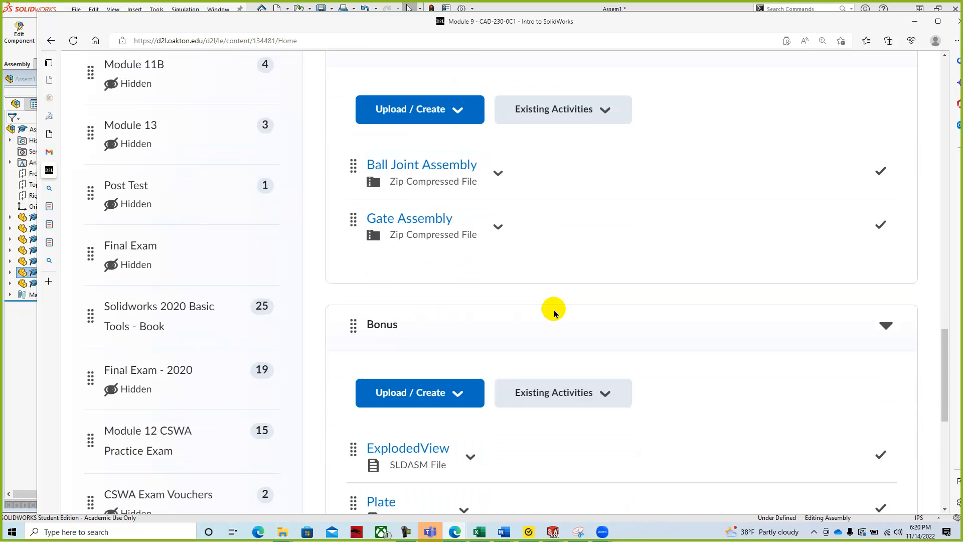
scroll(552, 308, down, 2)
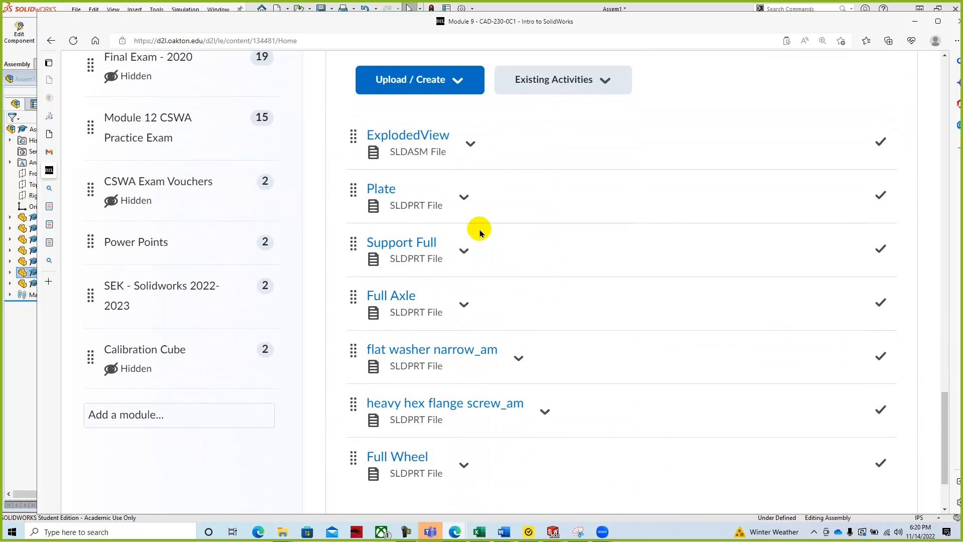
scroll(486, 291, down, 1)
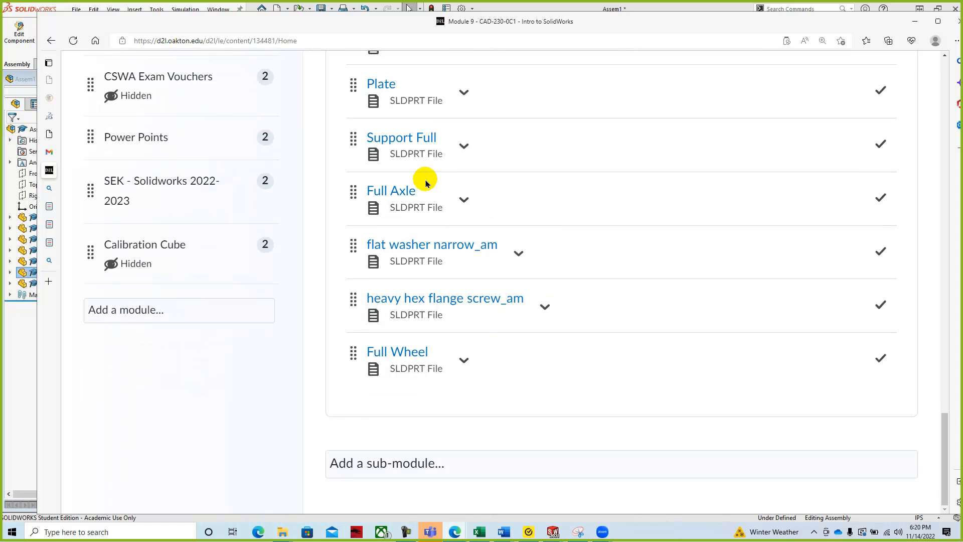
scroll(428, 155, up, 2)
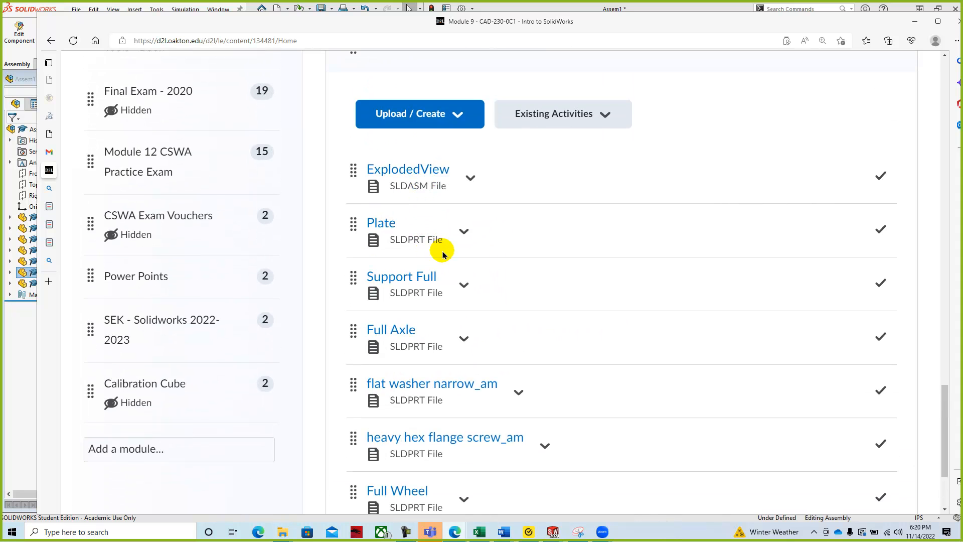
scroll(471, 265, down, 1)
scroll(500, 277, up, 6)
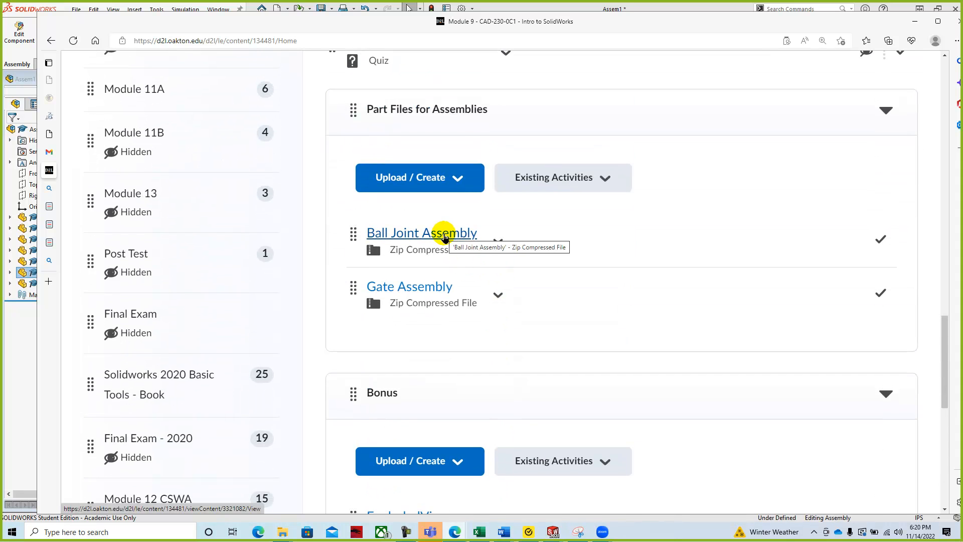
- Review the Lab 9A, Lab 9B and Lab 9C assembly pictures in the Module 9 description
scroll(522, 270, up, 8)
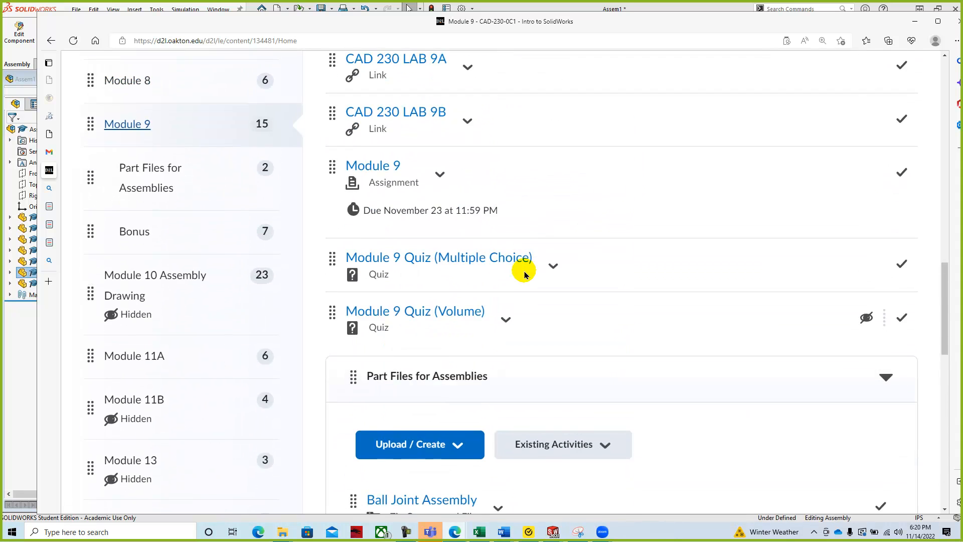
scroll(525, 274, up, 7)
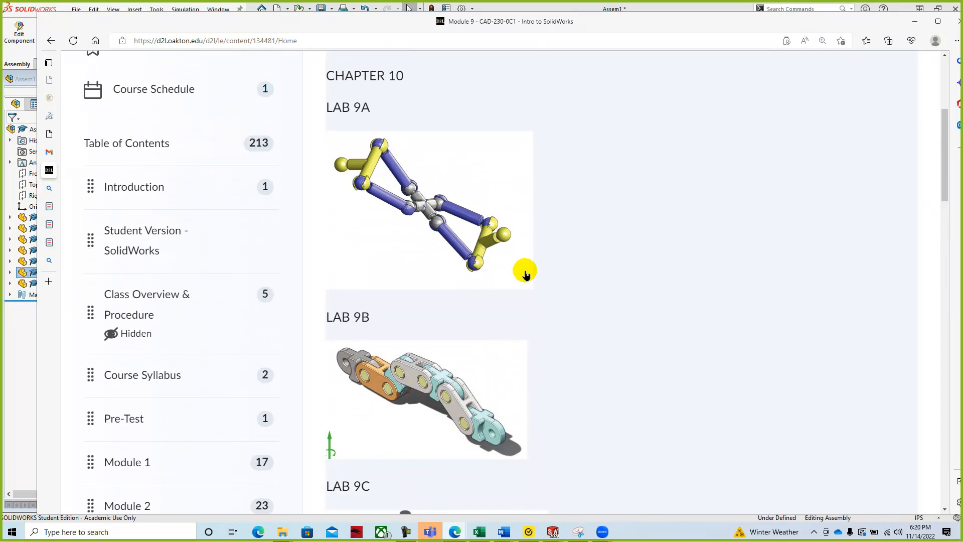
scroll(525, 274, down, 3)
scroll(525, 274, down, 1)
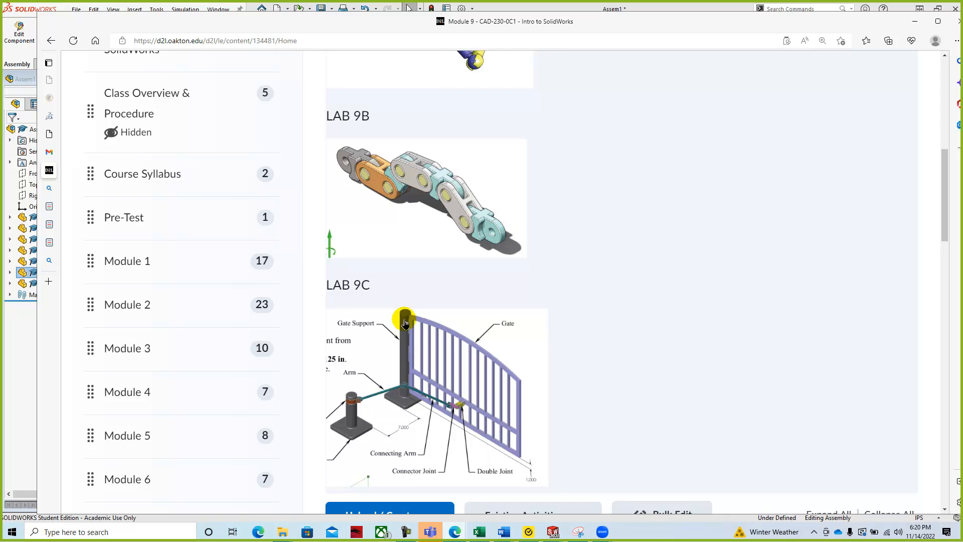
scroll(520, 327, up, 5)
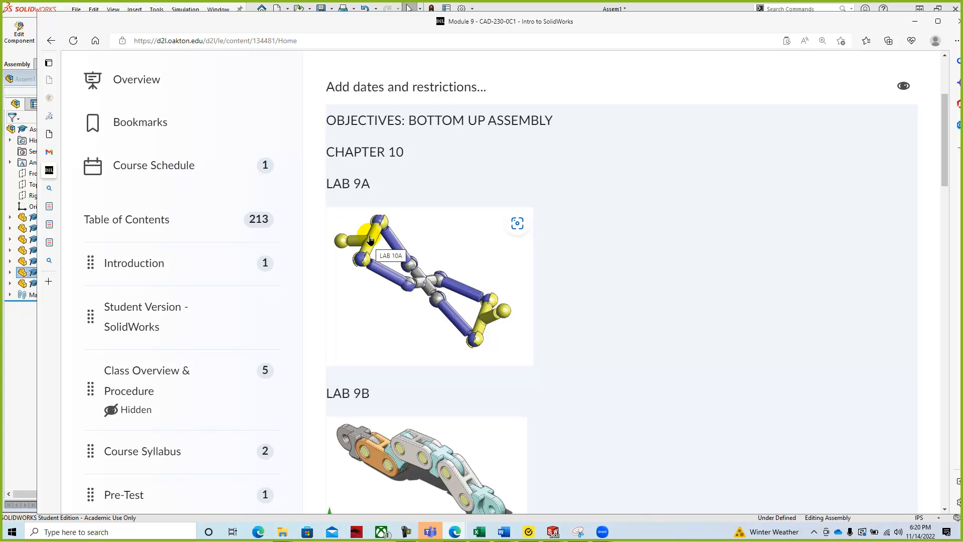
scroll(679, 313, up, 3)
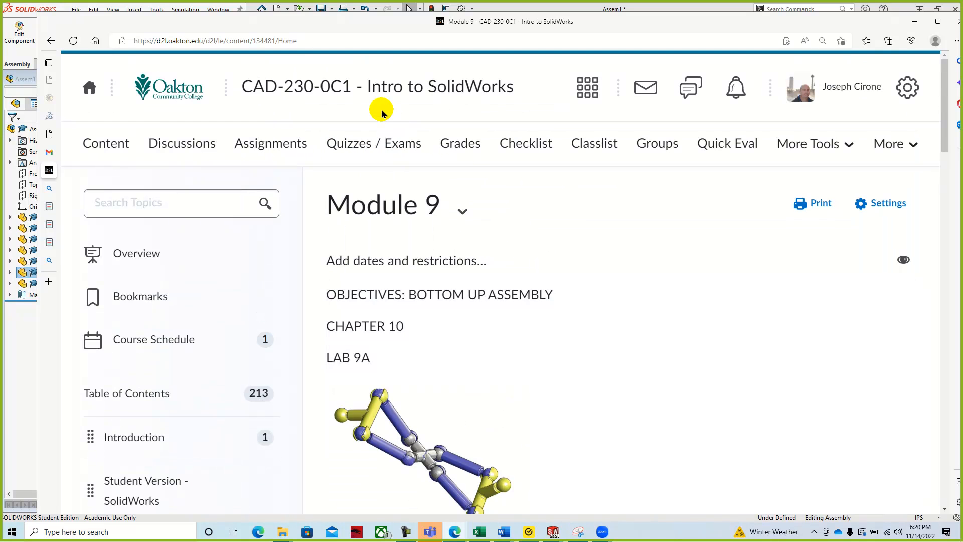
- Return to the course homepage, download the T-JOINT file from the Module 9 announcement and open it in SOLIDWORKS
click(360, 89)
scroll(309, 303, down, 3)
scroll(309, 303, down, 20)
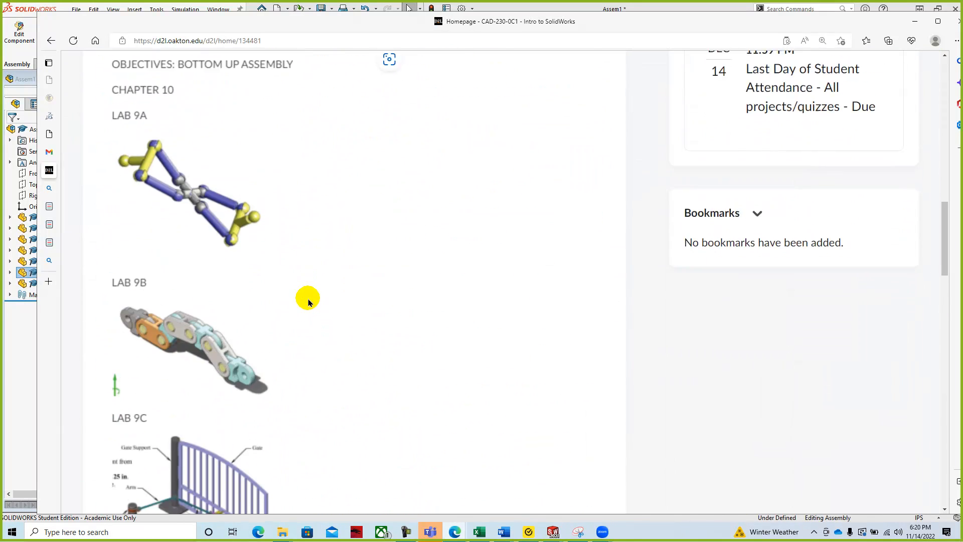
scroll(308, 301, down, 2)
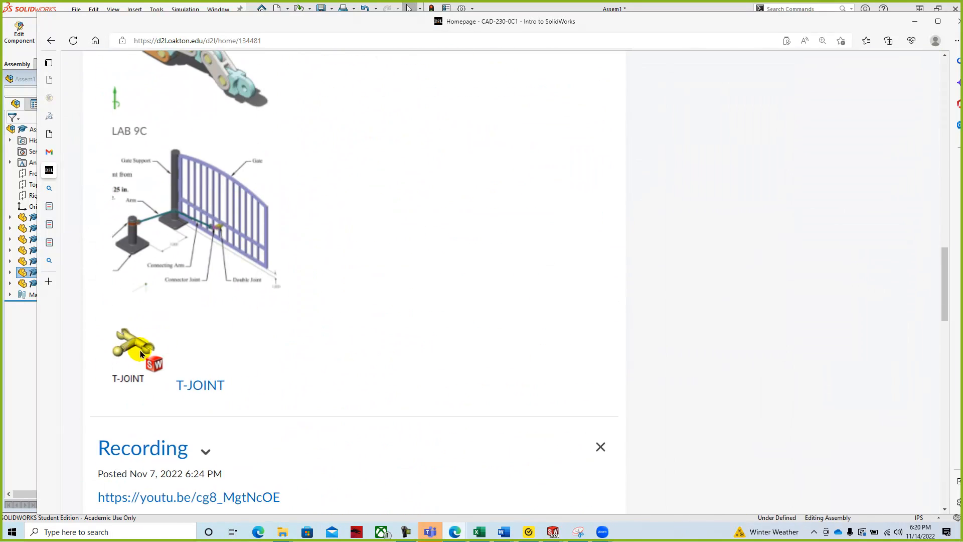
click(206, 386)
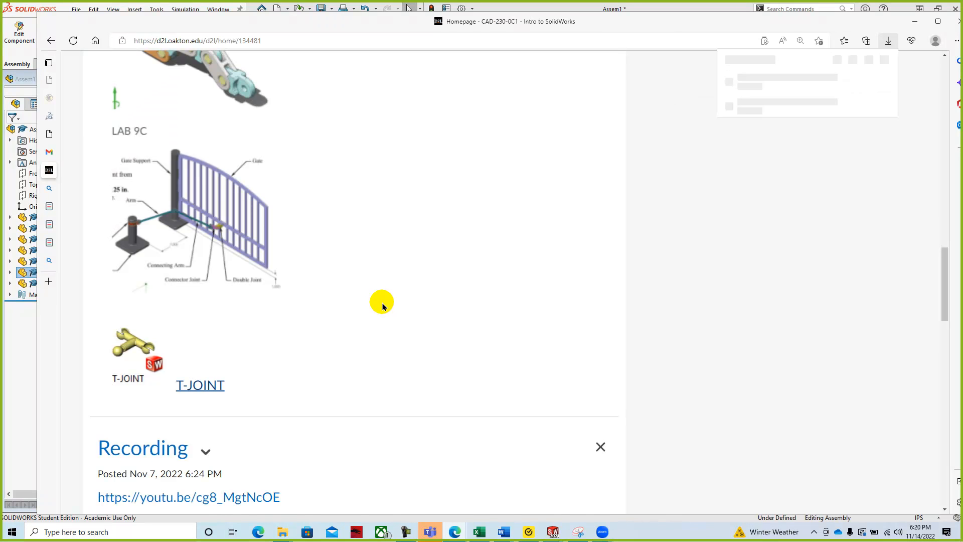
click(741, 85)
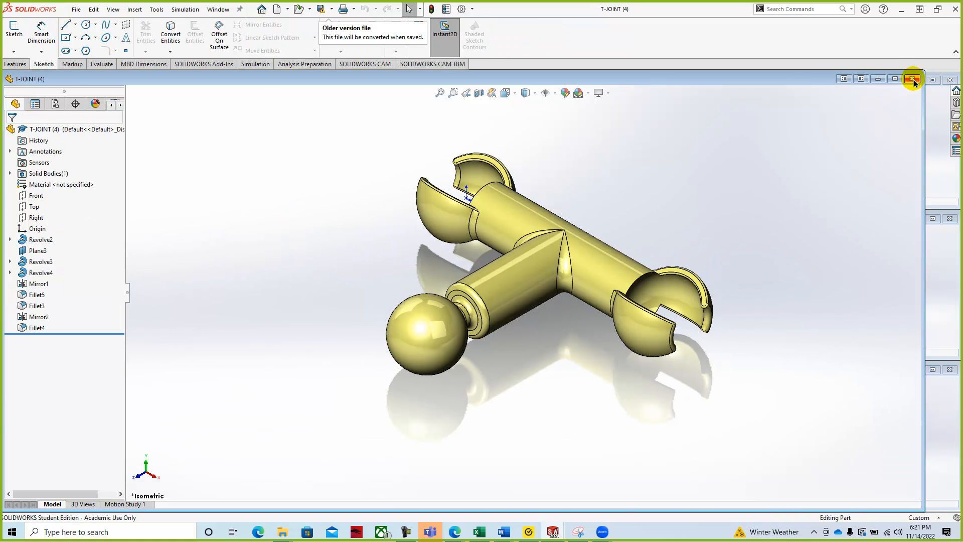
- Close the T-JOINT part and the Assem1 assembly
click(913, 80)
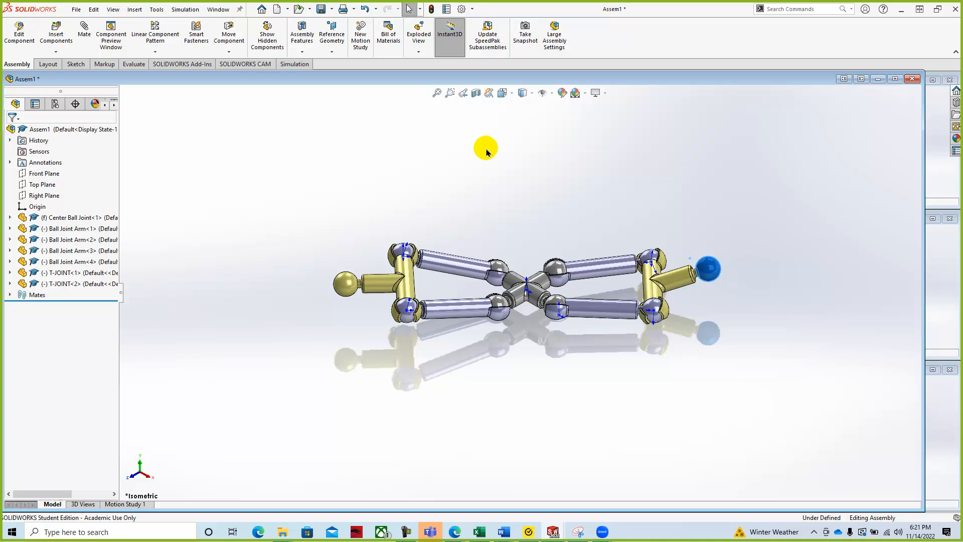
click(913, 79)
click(460, 275)
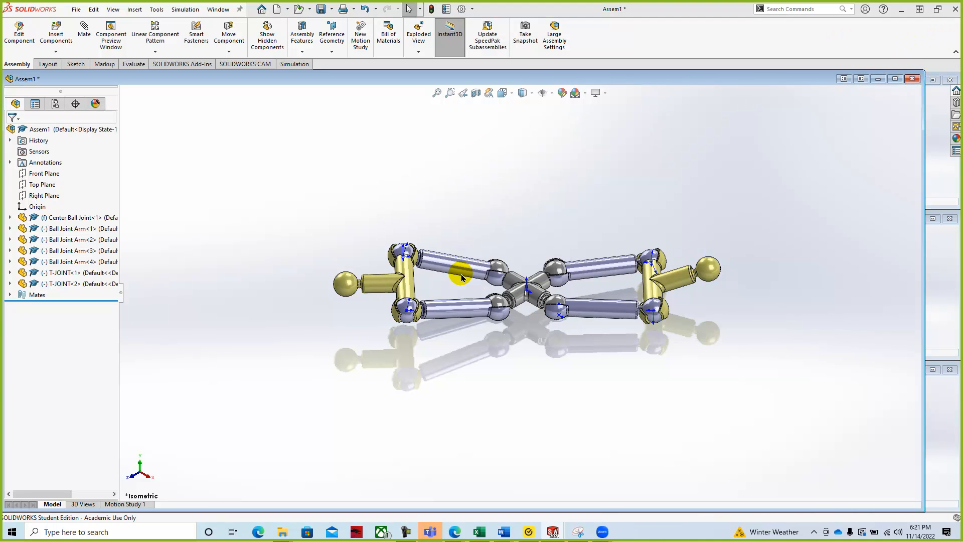
- Create a new assembly document
click(76, 10)
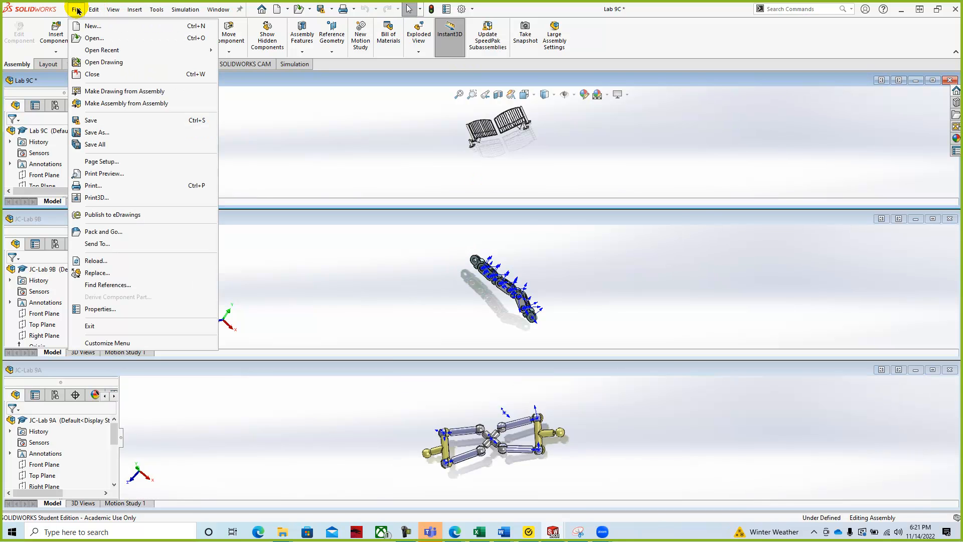
click(91, 27)
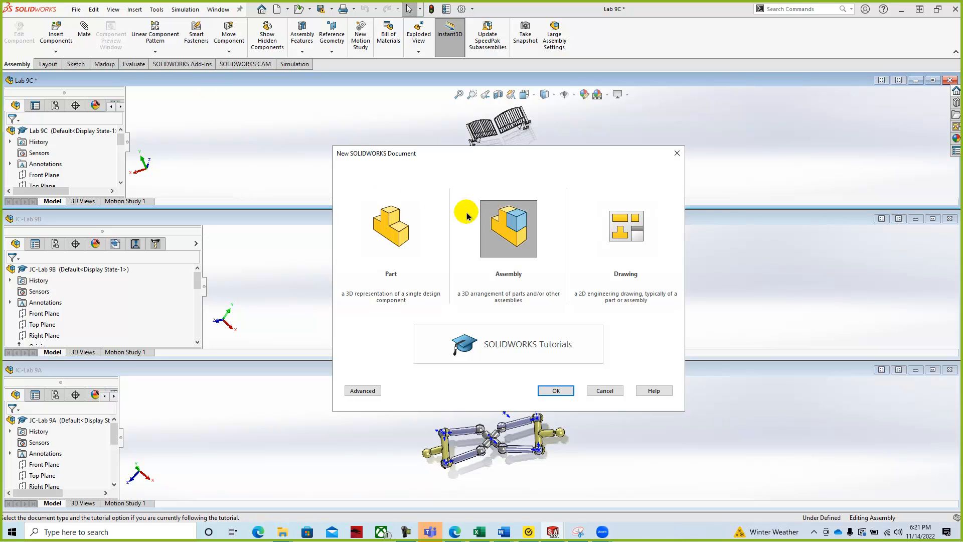
click(554, 391)
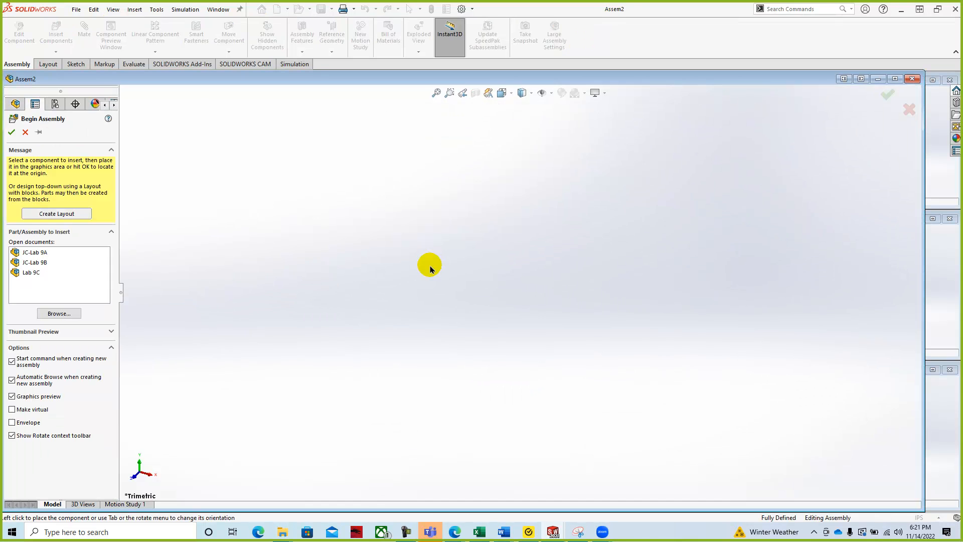
- Choose the Center Ball Joint part as the first component from Files on my computer > 2020 > CAD-230 > CAD-230 2020 > 9
click(54, 314)
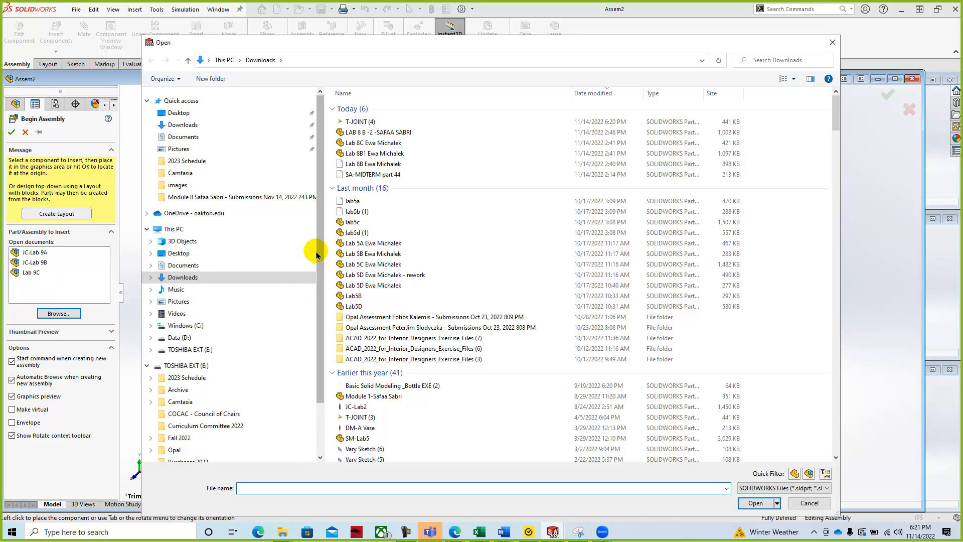
click(187, 116)
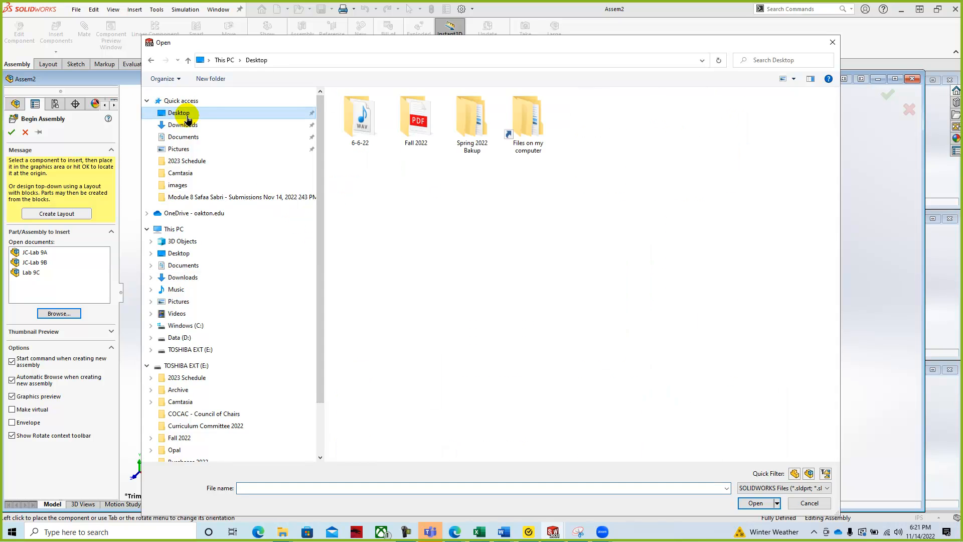
double_click(527, 123)
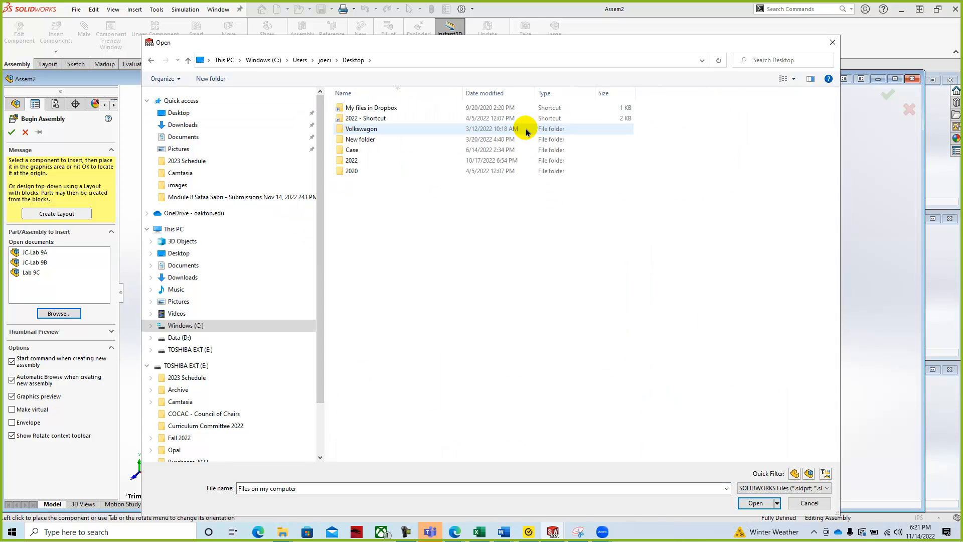
double_click(372, 172)
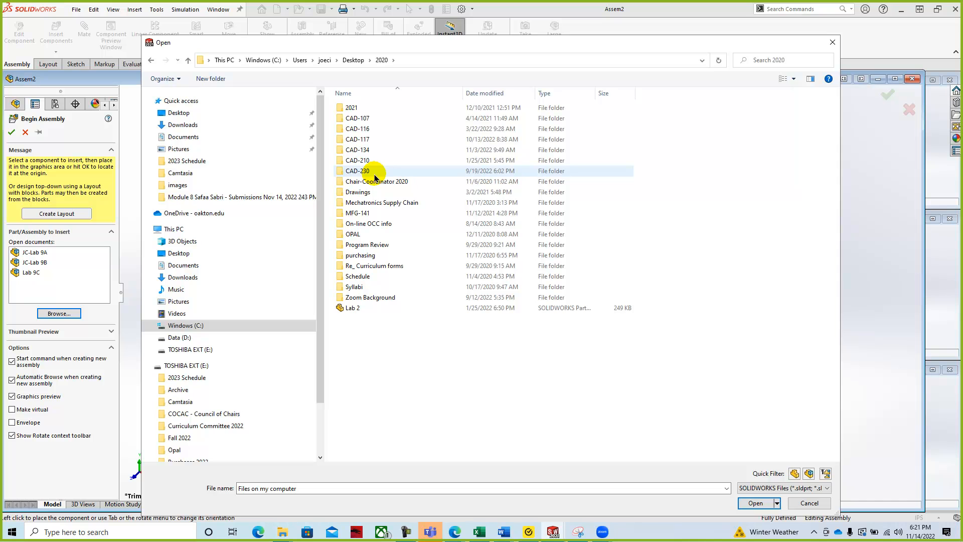
double_click(375, 175)
double_click(476, 121)
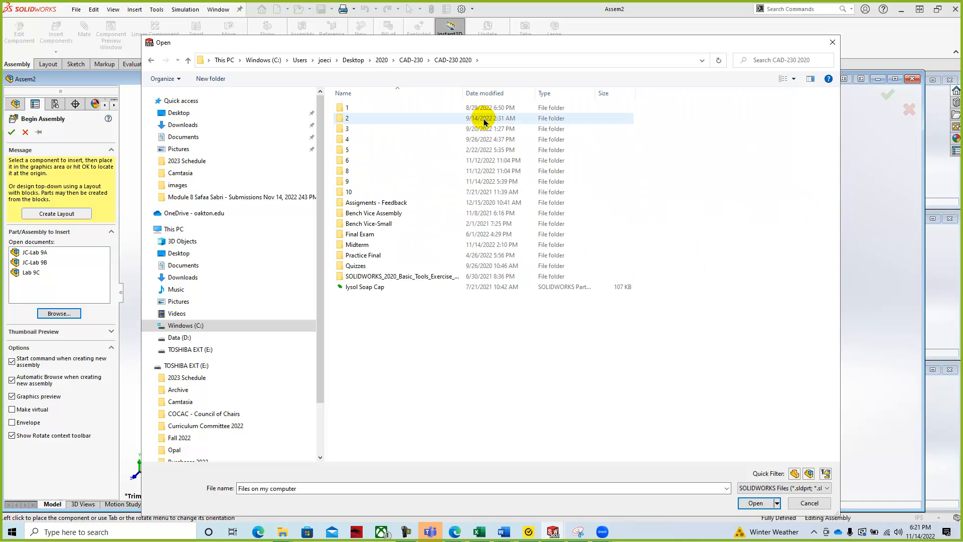
double_click(409, 184)
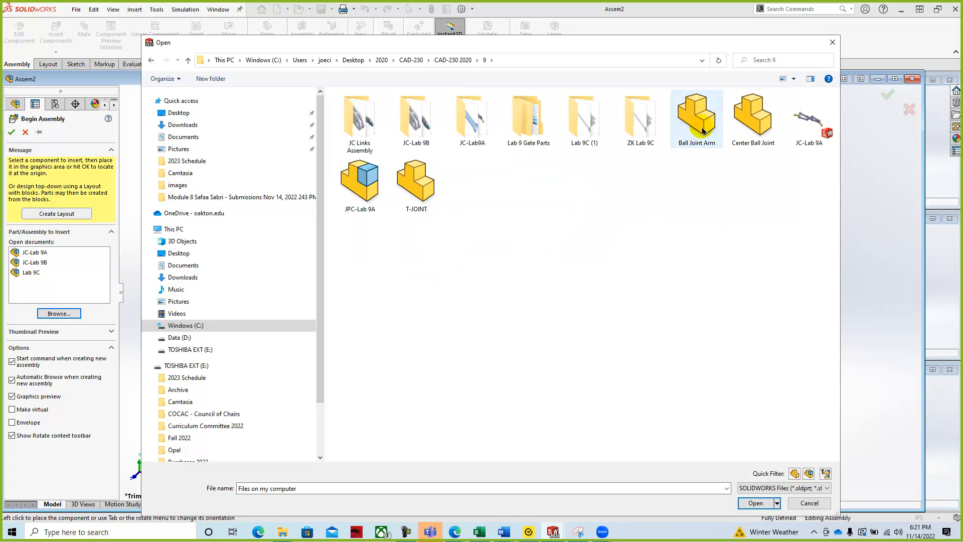
click(750, 119)
click(750, 502)
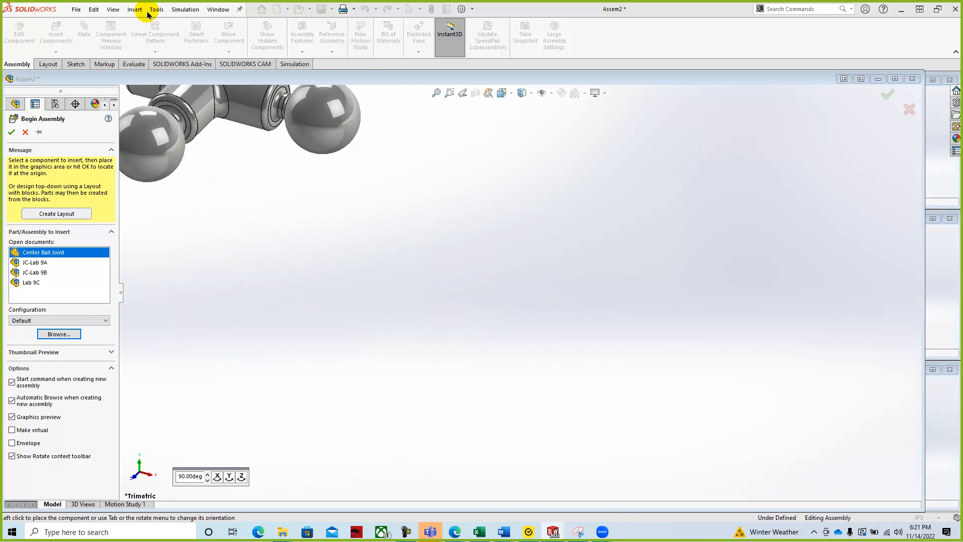
- Turn on the display of origins and place the Center Ball Joint freely in the graphics area, away from the assembly origin
click(113, 10)
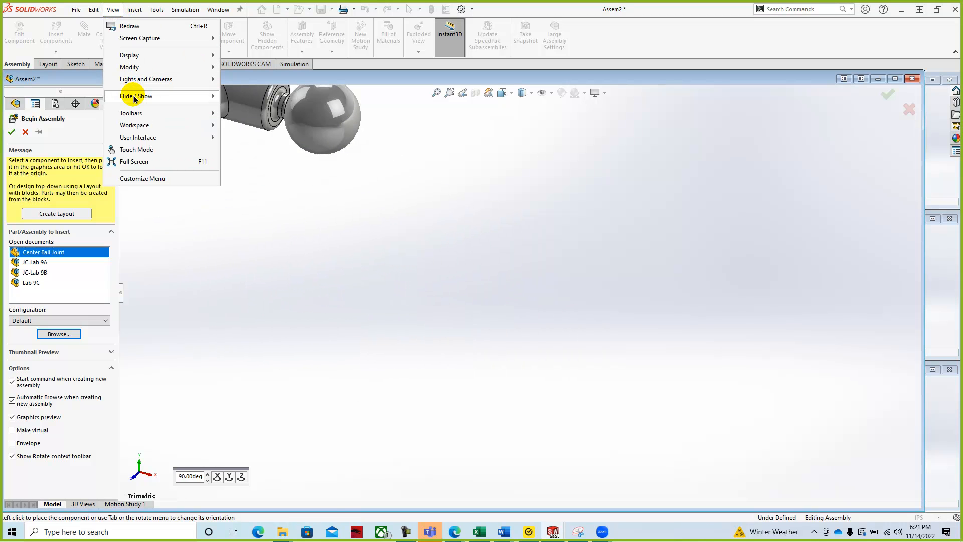
mouse_move(134, 99)
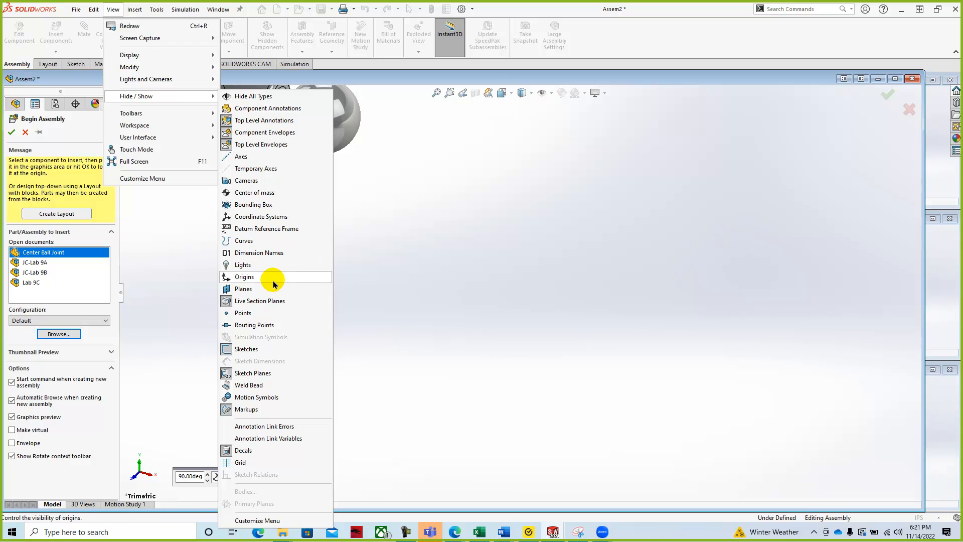
click(455, 162)
click(520, 287)
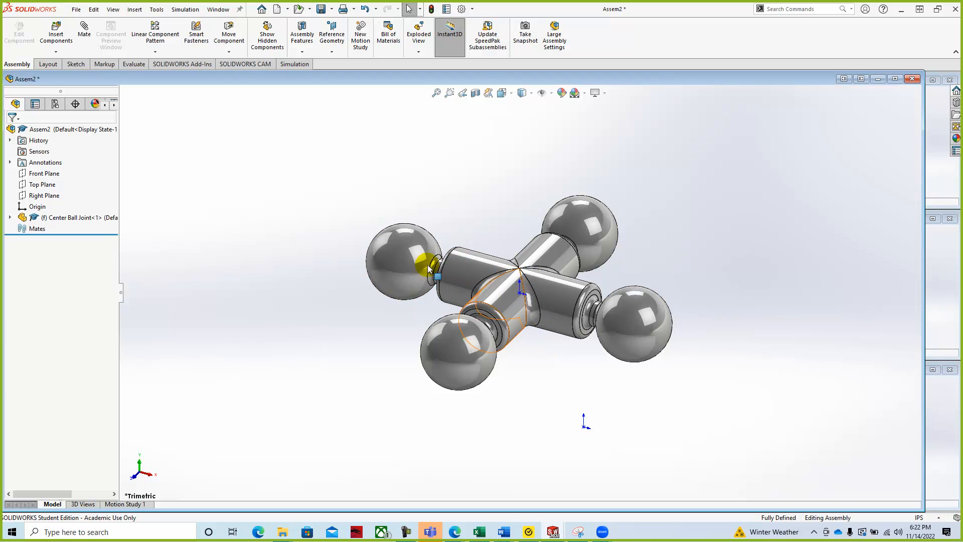
right_click(58, 221)
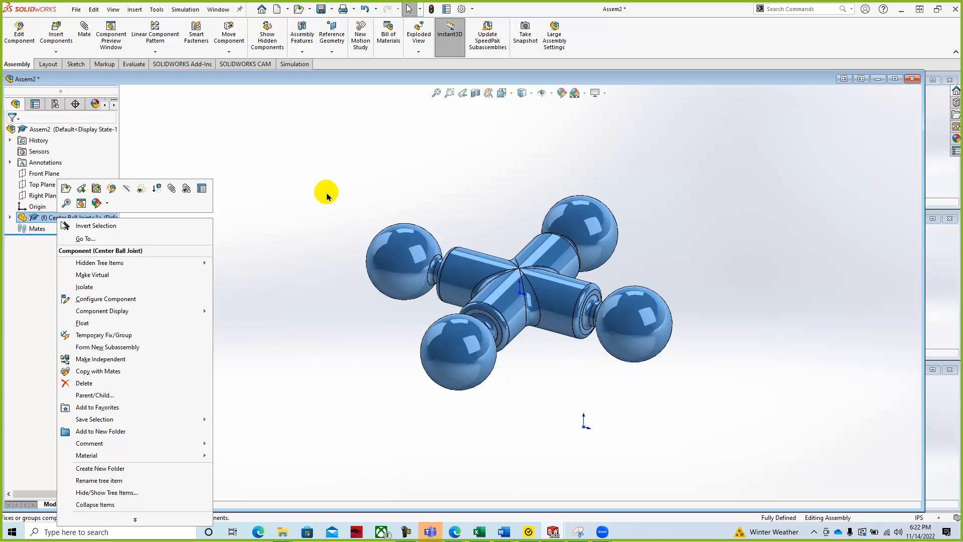
click(378, 217)
click(351, 211)
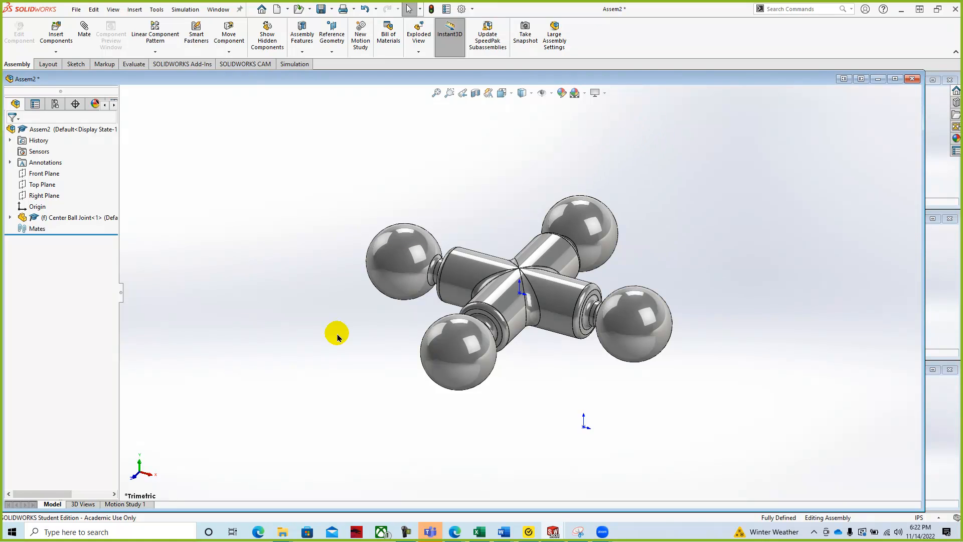
- Switch to the Edge browser and bring up the SOLIDWORKS 2022 Basic Tools e-book at page 289
mouse_move(457, 536)
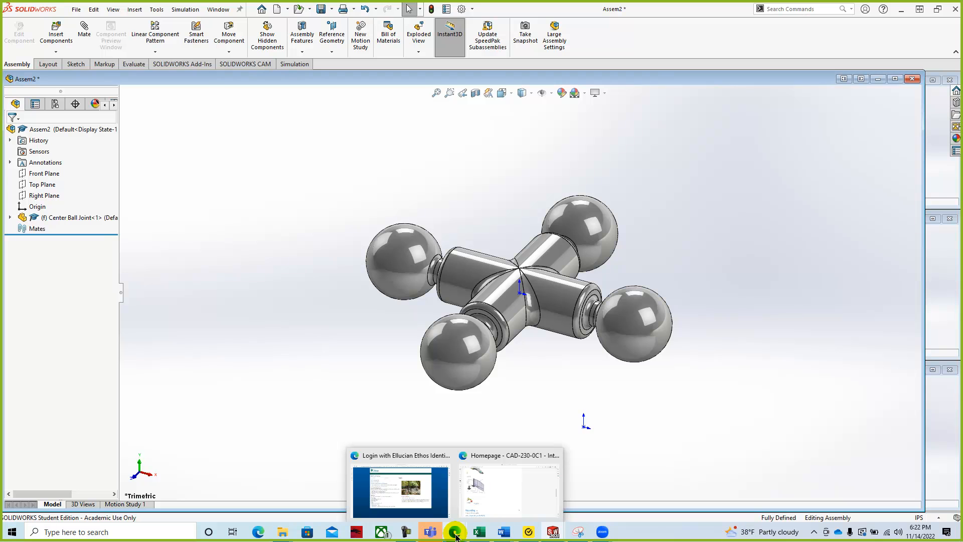
click(456, 537)
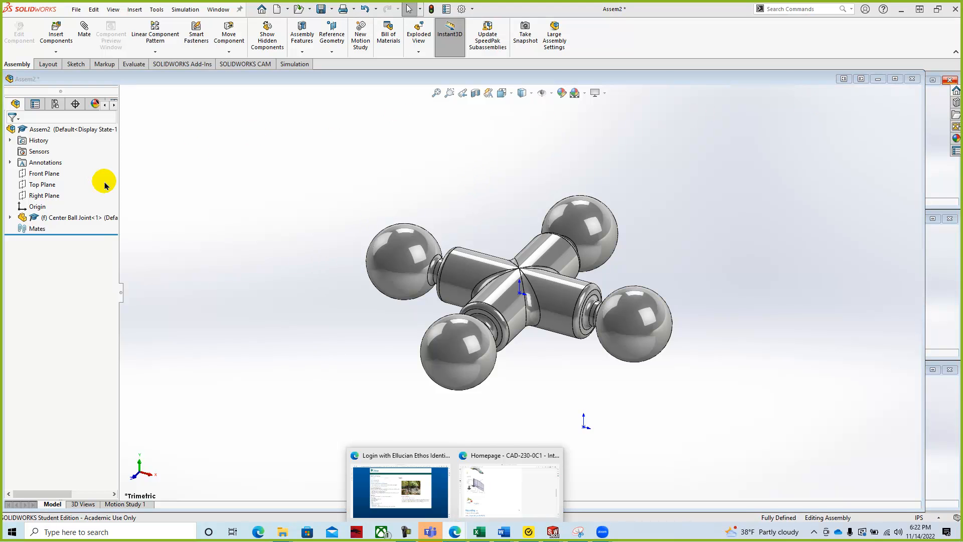
click(457, 535)
click(457, 535)
click(480, 496)
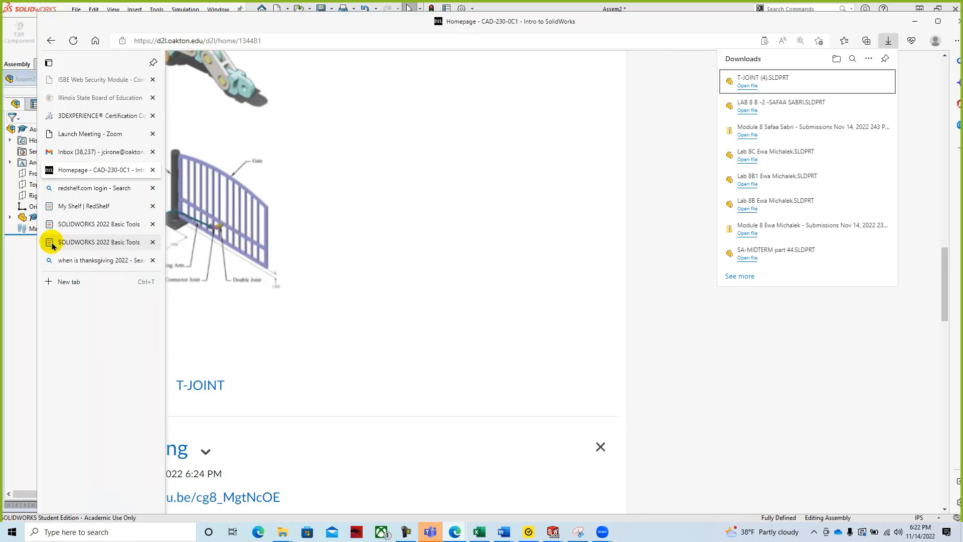
click(74, 242)
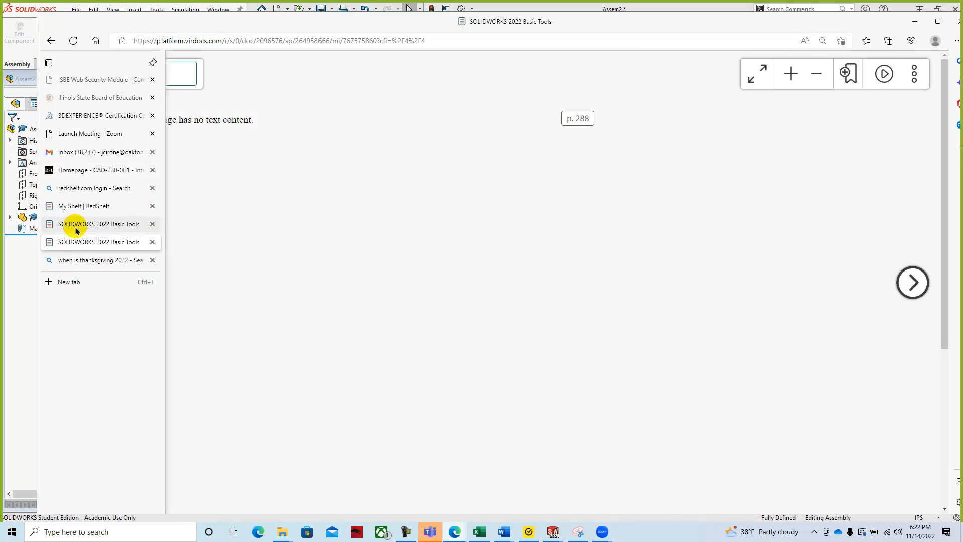
click(75, 226)
- Read pages 289 and 290 of the e-book on showing the origin and inserting the first component on it
scroll(552, 261, down, 6)
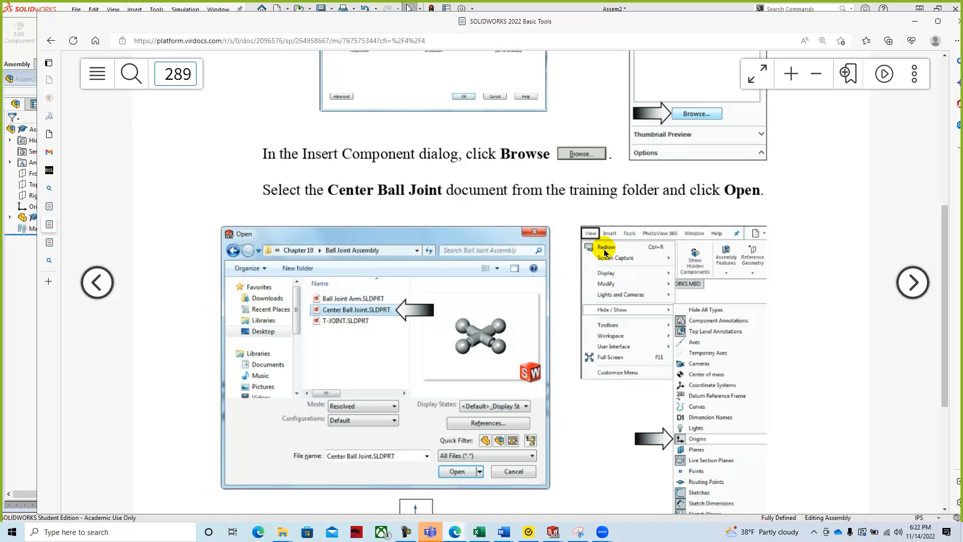
click(938, 21)
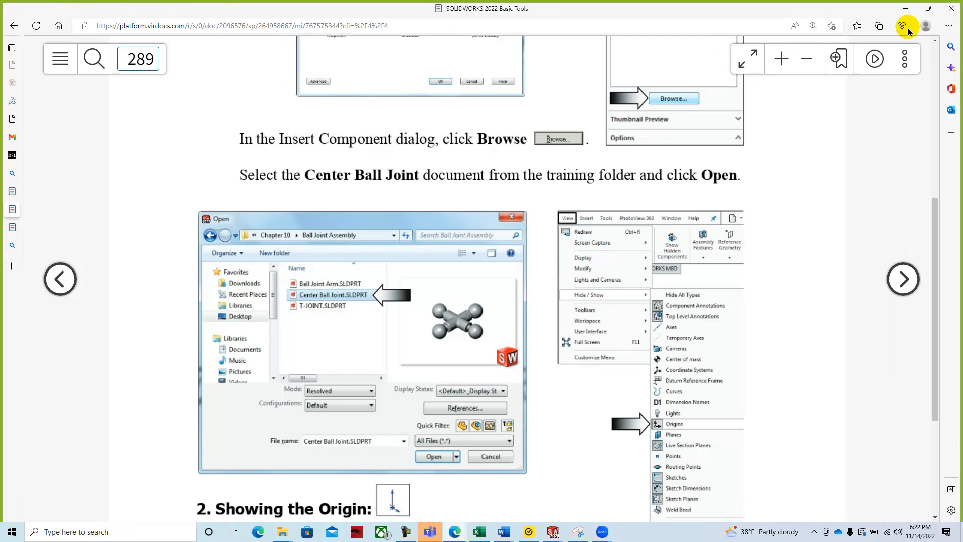
scroll(467, 260, down, 8)
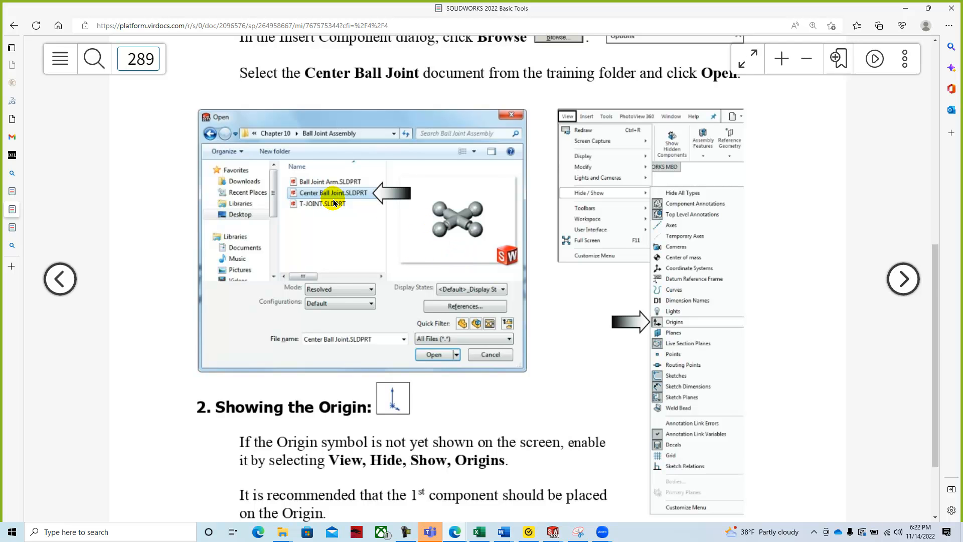
scroll(341, 275, down, 2)
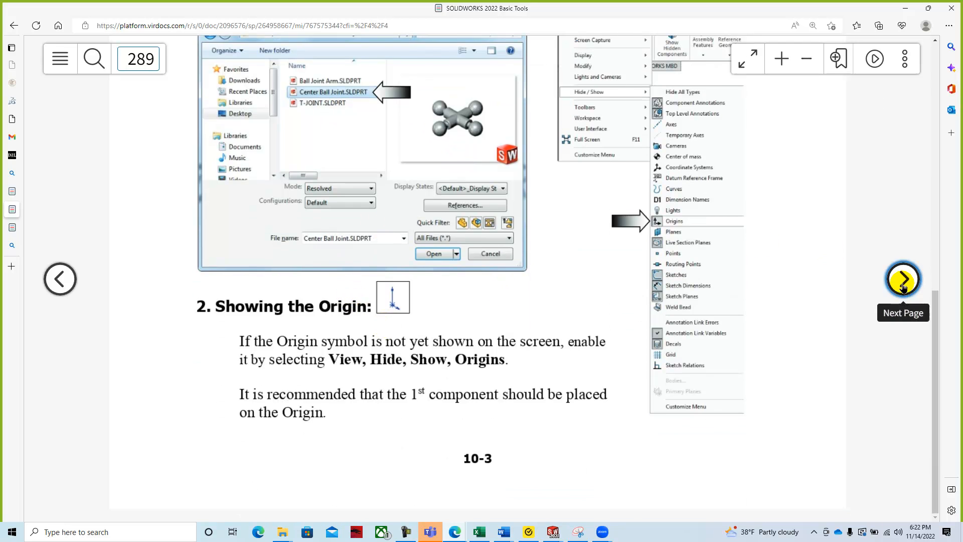
click(902, 280)
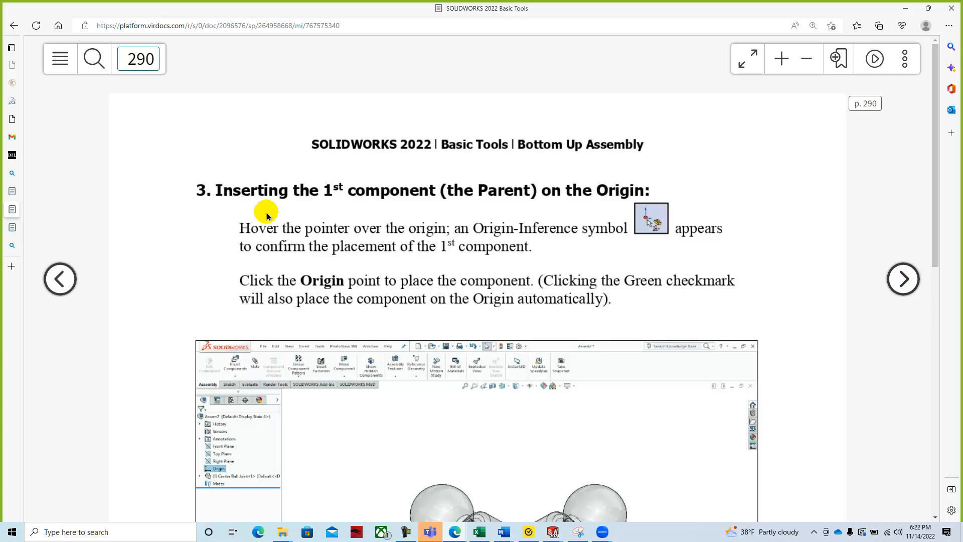
scroll(327, 221, down, 7)
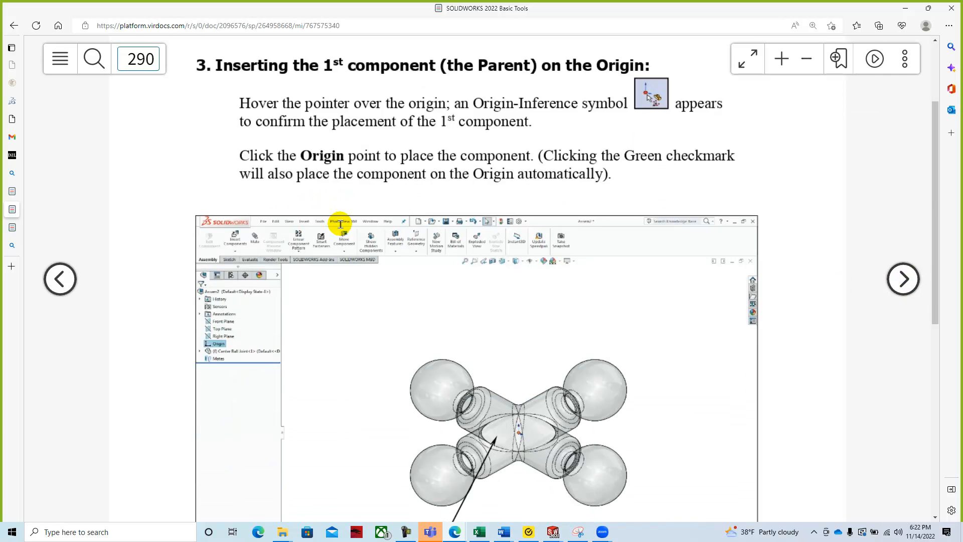
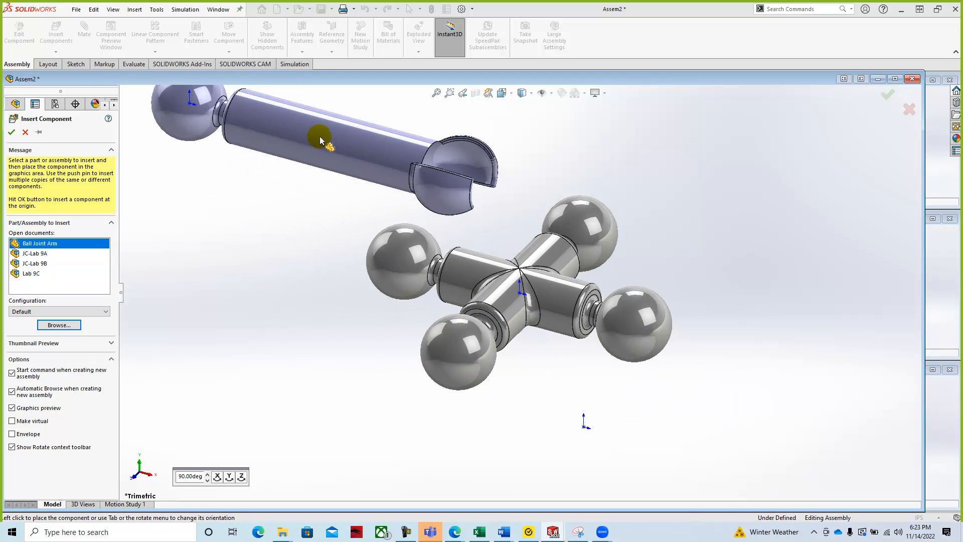
- Place the Ball Joint Arm above the Center Ball Joint and mate its socket concentric with the rear ball
click(344, 158)
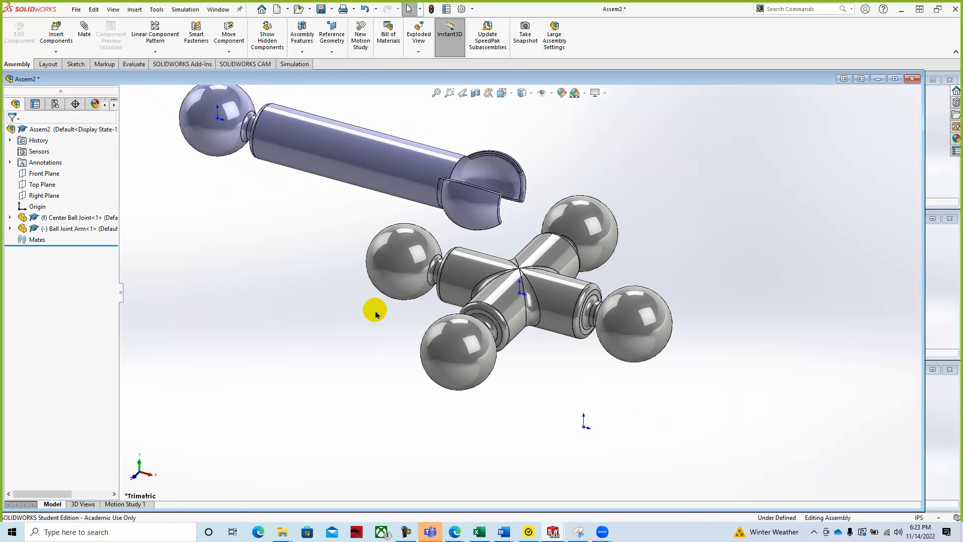
scroll(474, 321, up, 5)
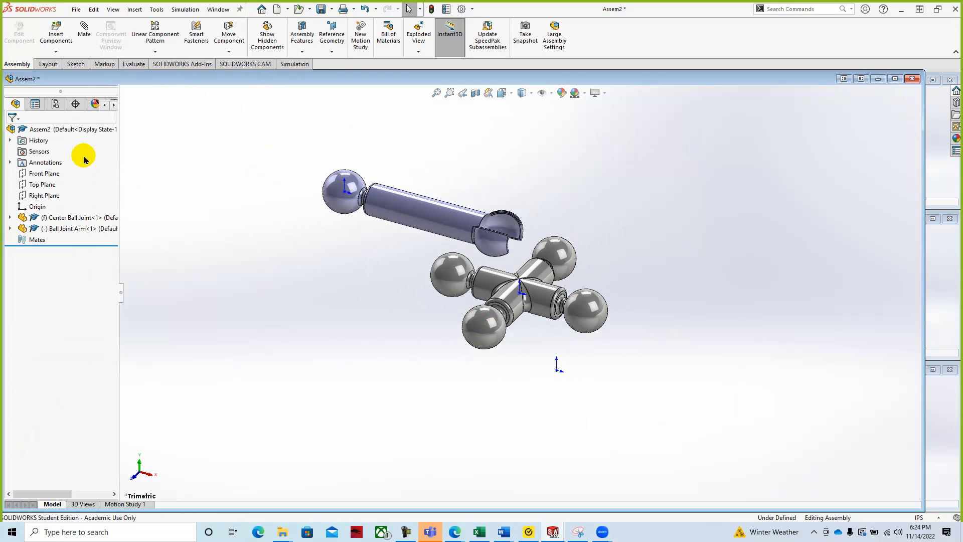
click(84, 31)
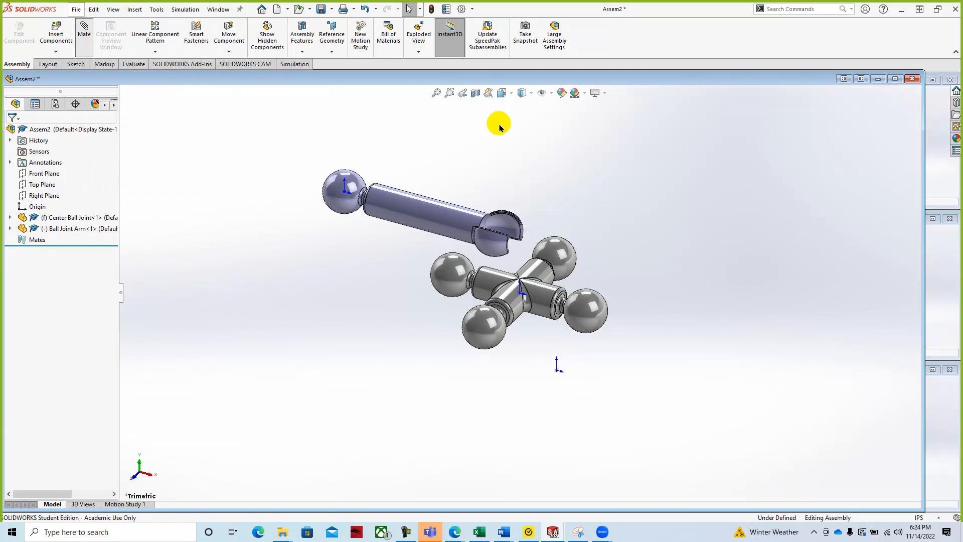
click(501, 230)
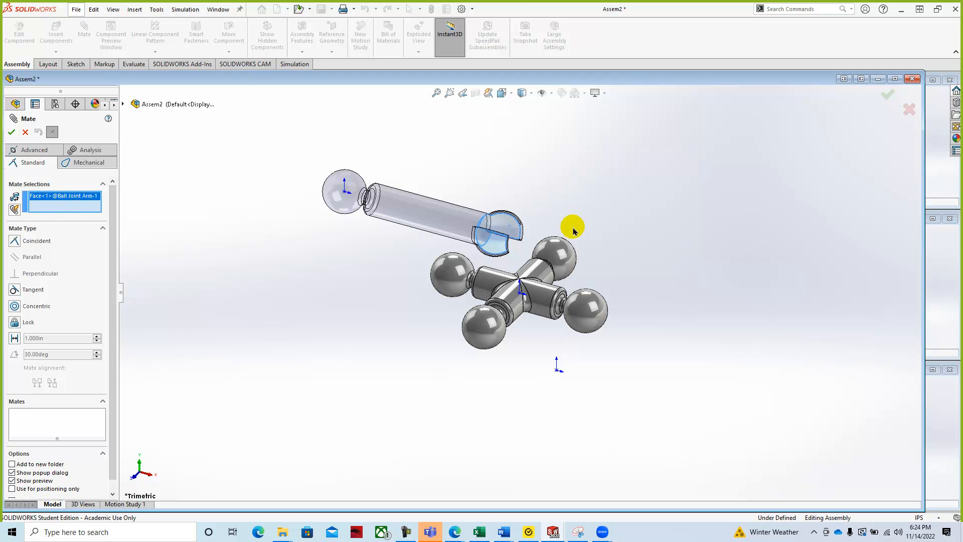
click(565, 250)
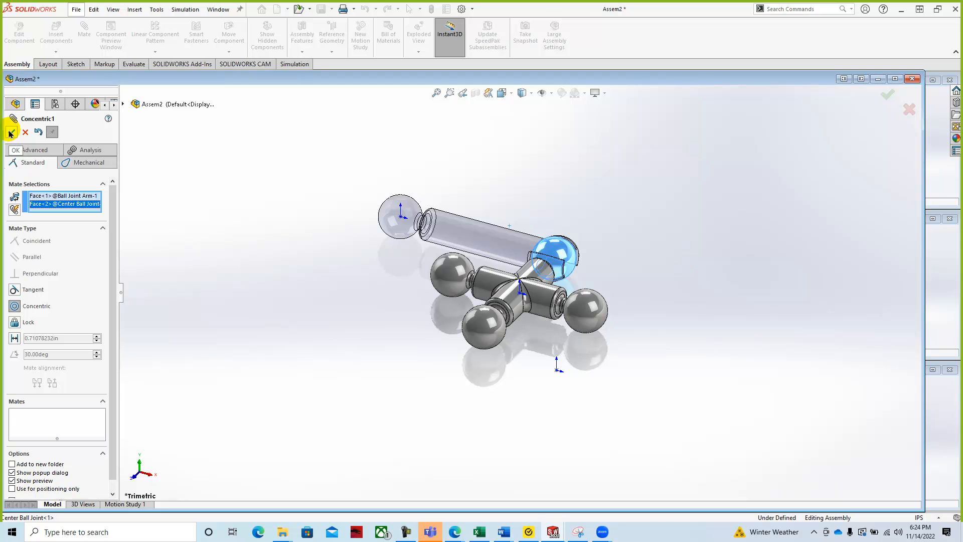
click(10, 133)
- Swing the mated arm upward about the rear ball and finish mating
click(410, 194)
drag(412, 193, 511, 135)
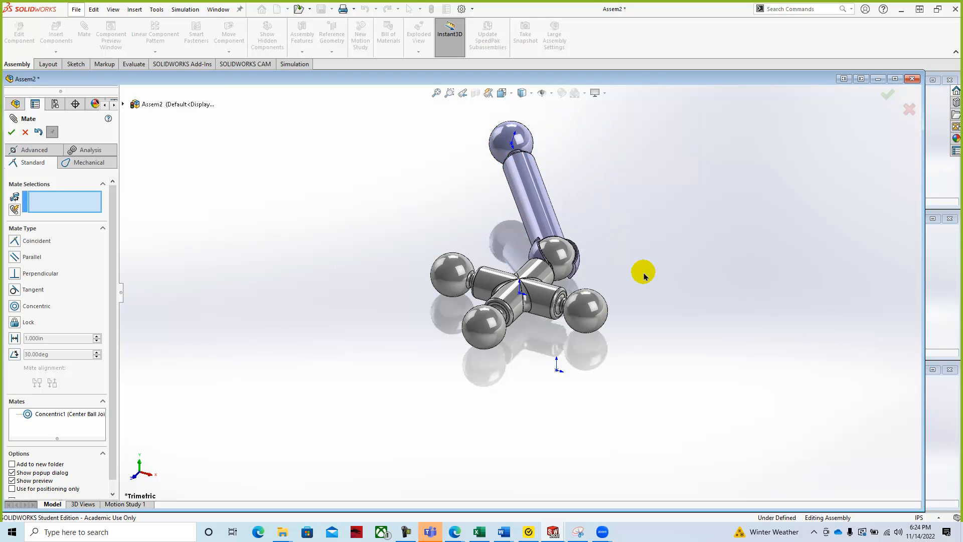
click(11, 132)
- Insert another Ball Joint Arm from folder 9 beside the assembly and make two copies of it below
click(56, 52)
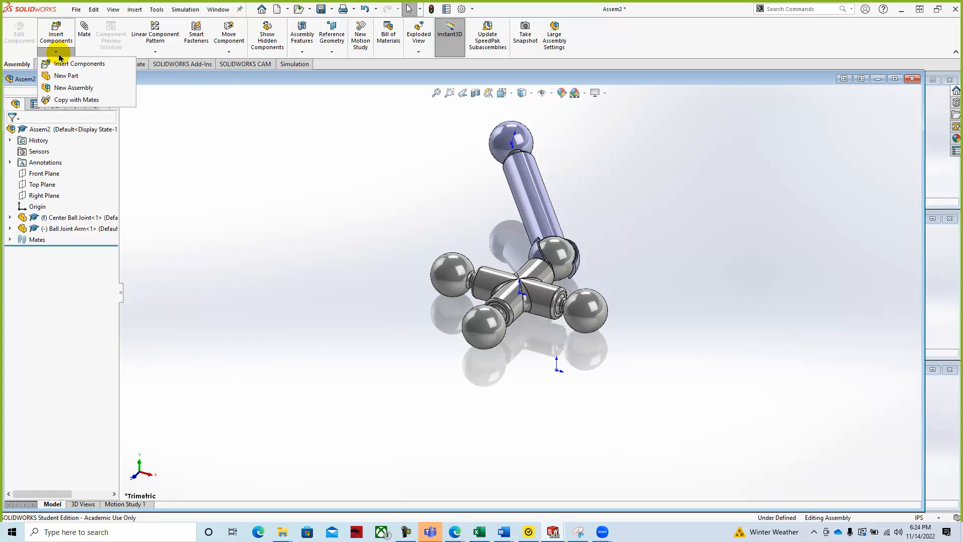
click(72, 64)
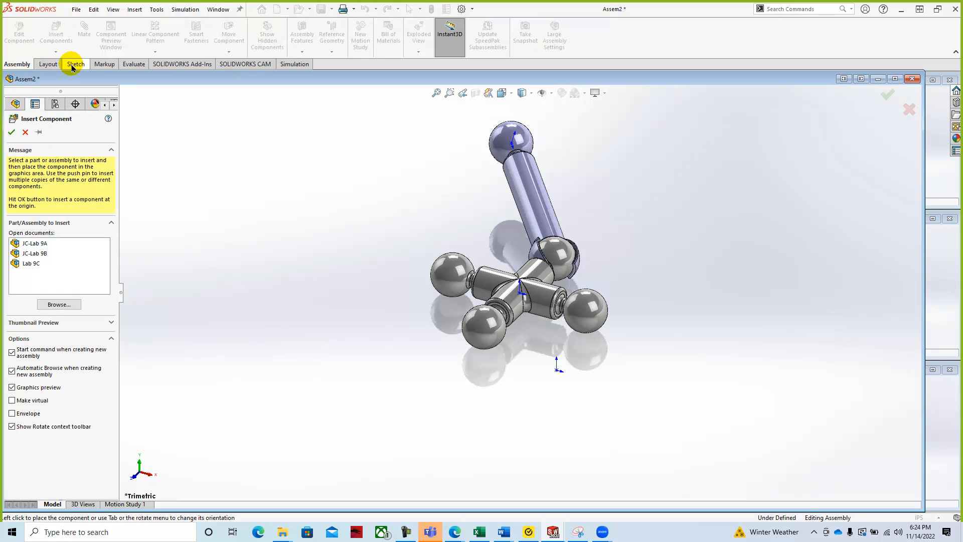
click(59, 304)
click(692, 118)
click(754, 503)
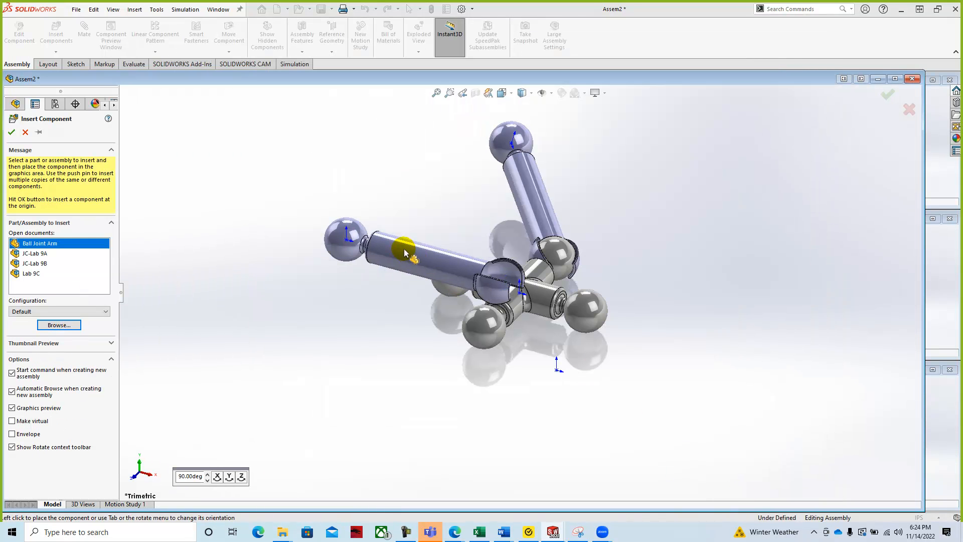
click(313, 193)
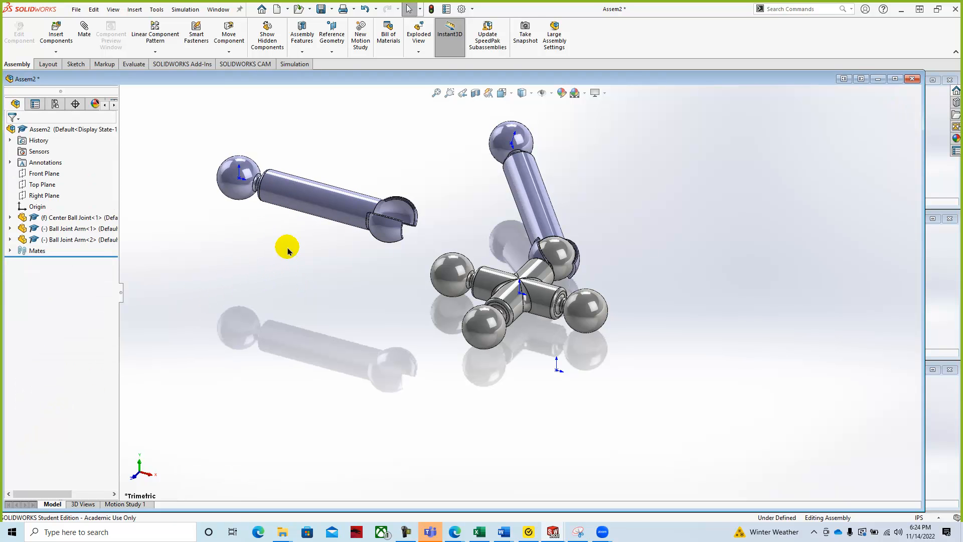
ctrl+drag(302, 200, 229, 351)
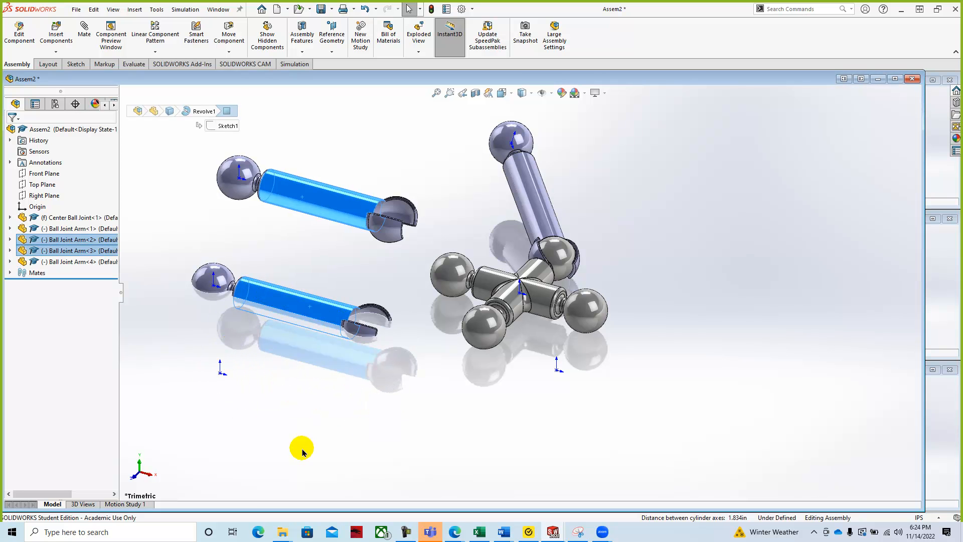
click(242, 346)
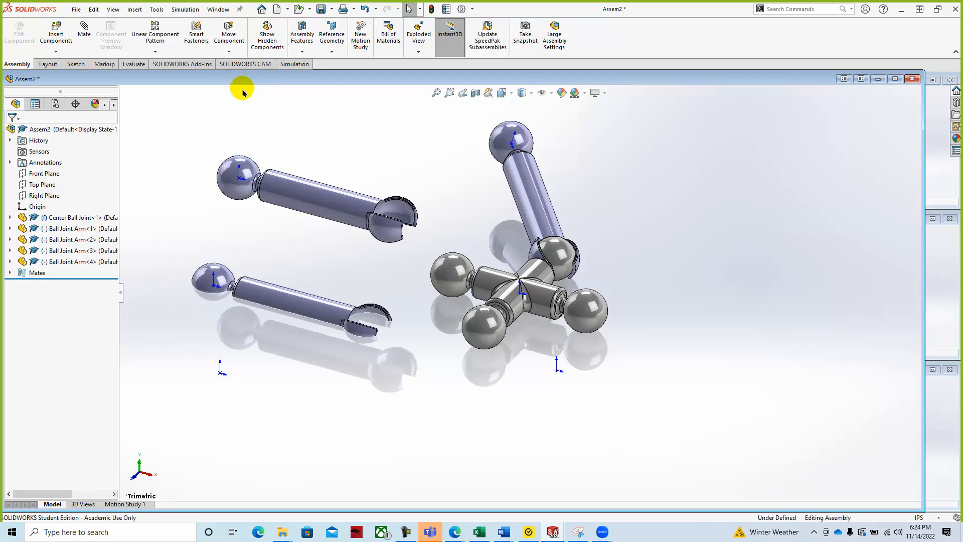
- Mate the second arm's socket concentric with the left ball of the Center Ball Joint
click(406, 216)
click(458, 272)
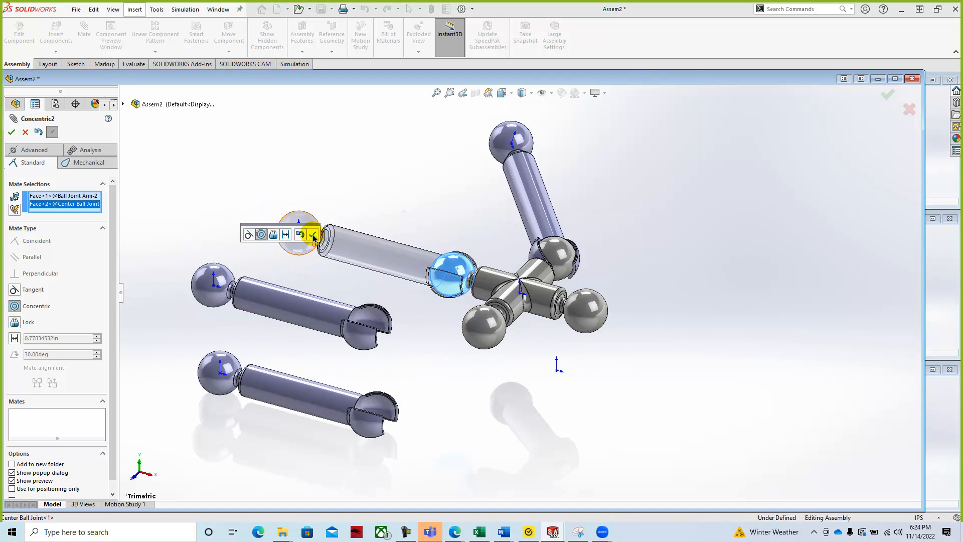
click(312, 236)
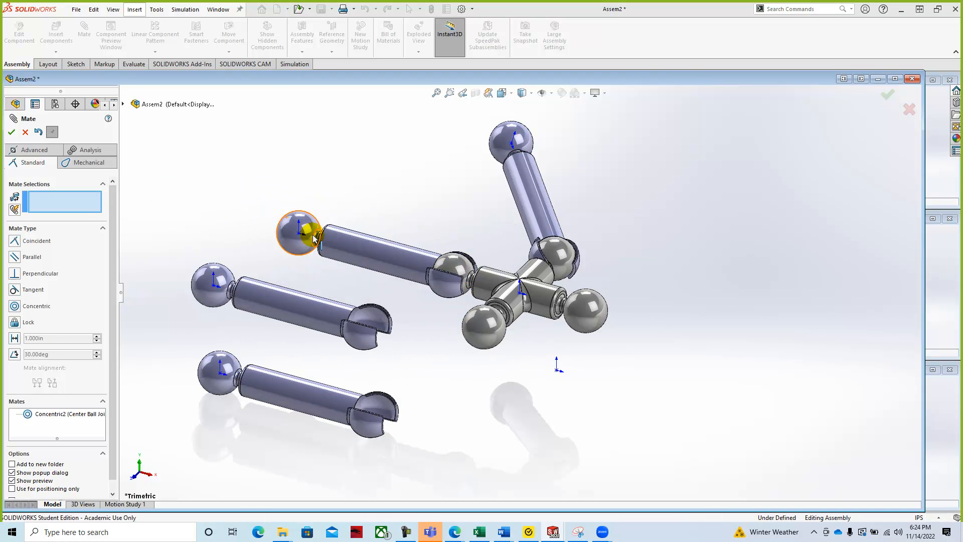
- Mate the third arm's socket concentric with the right ball and swing that arm outward, clear of the center joint
click(381, 323)
click(597, 316)
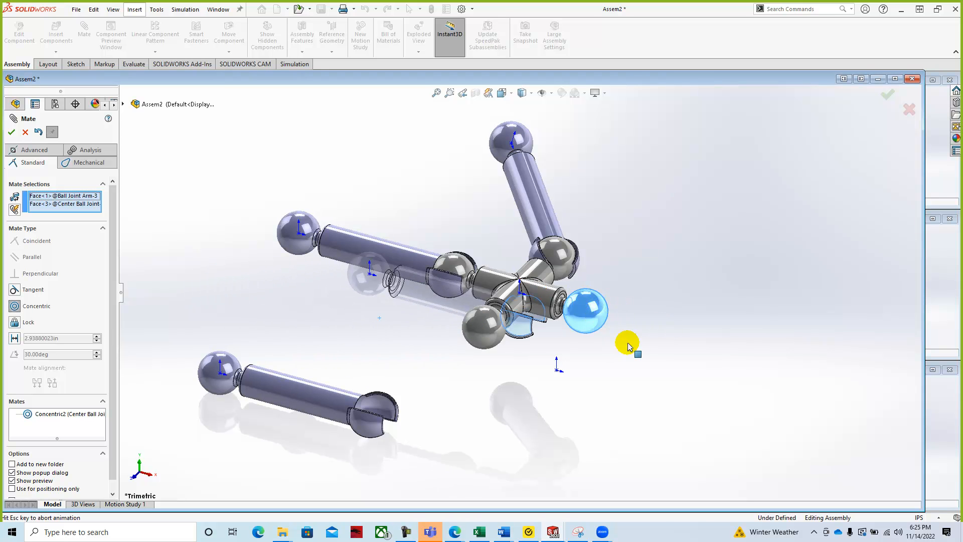
click(716, 369)
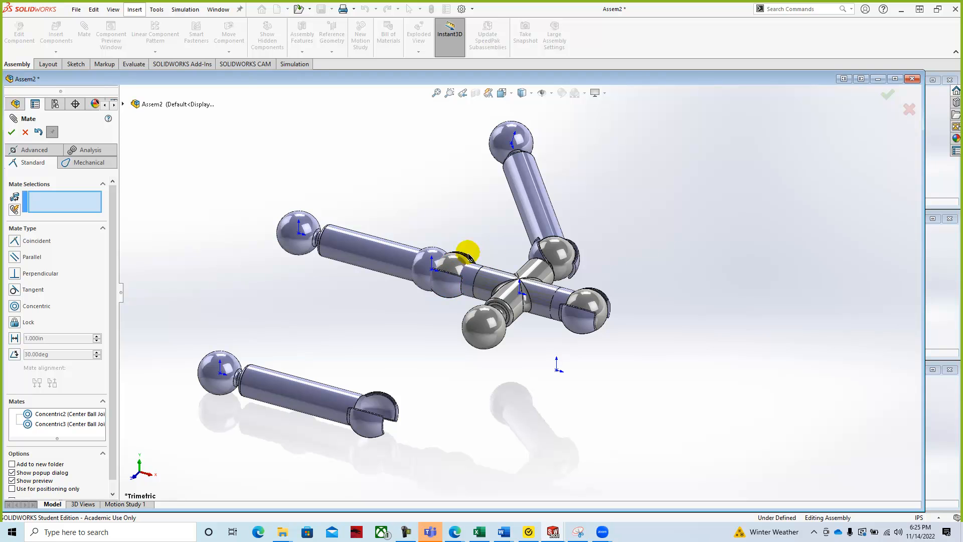
drag(431, 262, 761, 304)
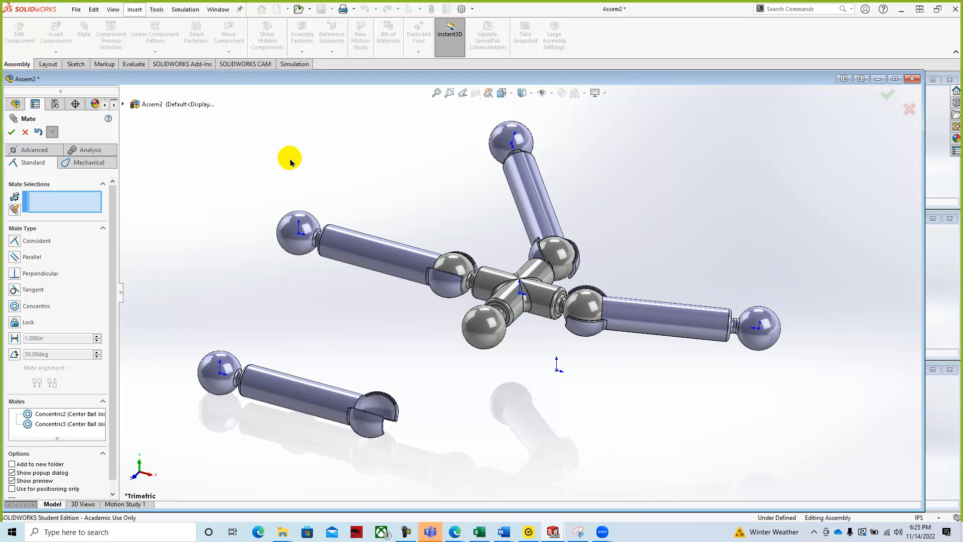
- Mate the last loose arm's socket concentric with the front ball of the Center Ball Joint
click(377, 404)
click(477, 323)
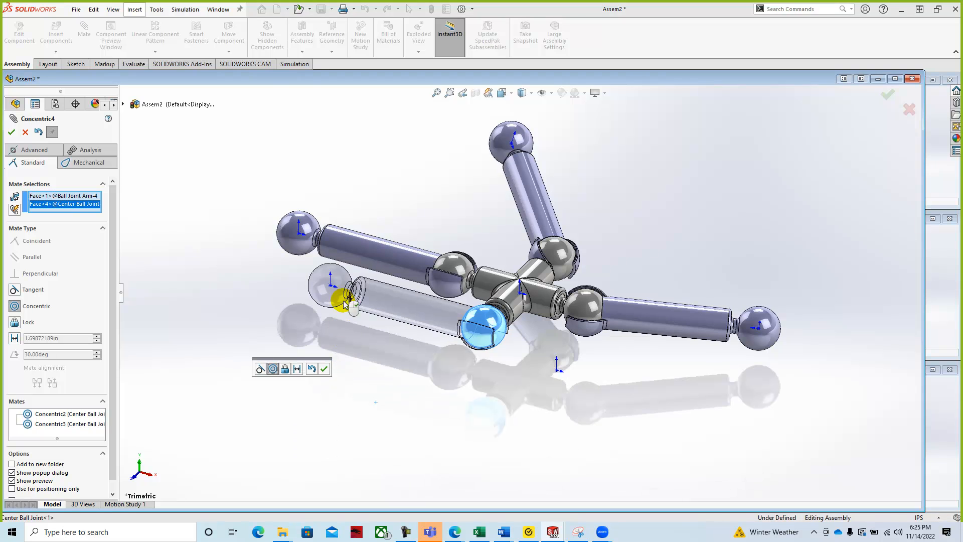
click(11, 131)
- Swing the front and rear arms outward so all four arms spread from the center joint, and finish mating
drag(325, 326, 348, 342)
drag(516, 144, 698, 209)
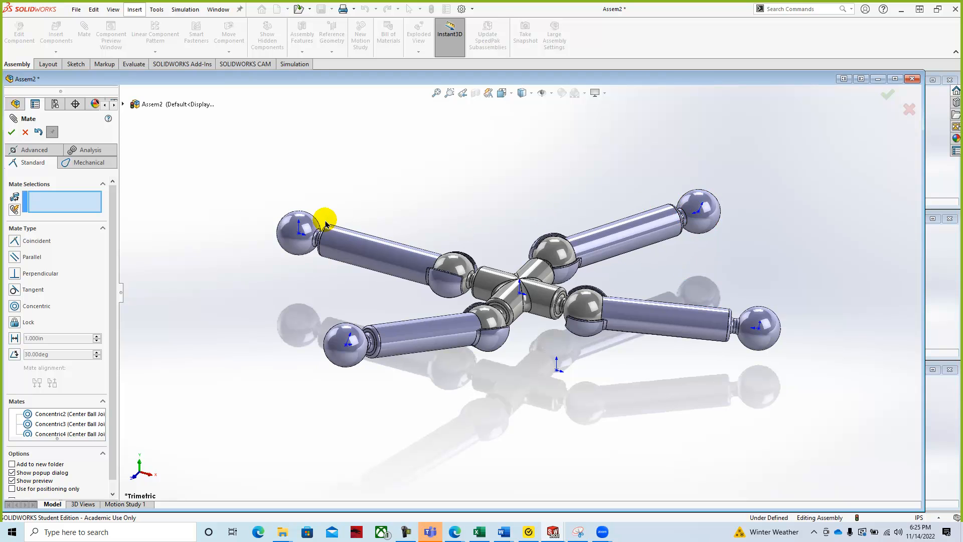
click(12, 133)
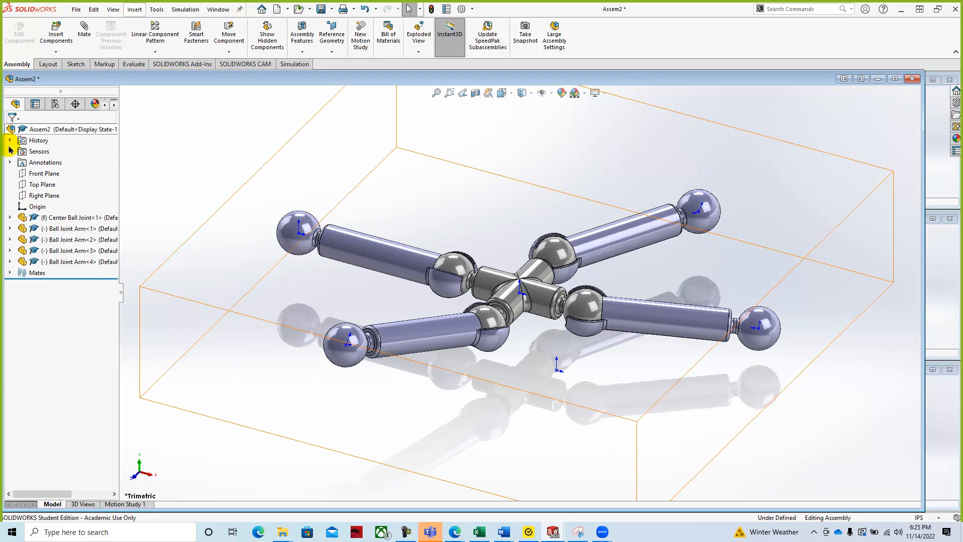
- Insert the T-JOINT part beyond the two left arms and place a second copy above the two right arms
click(58, 52)
click(65, 62)
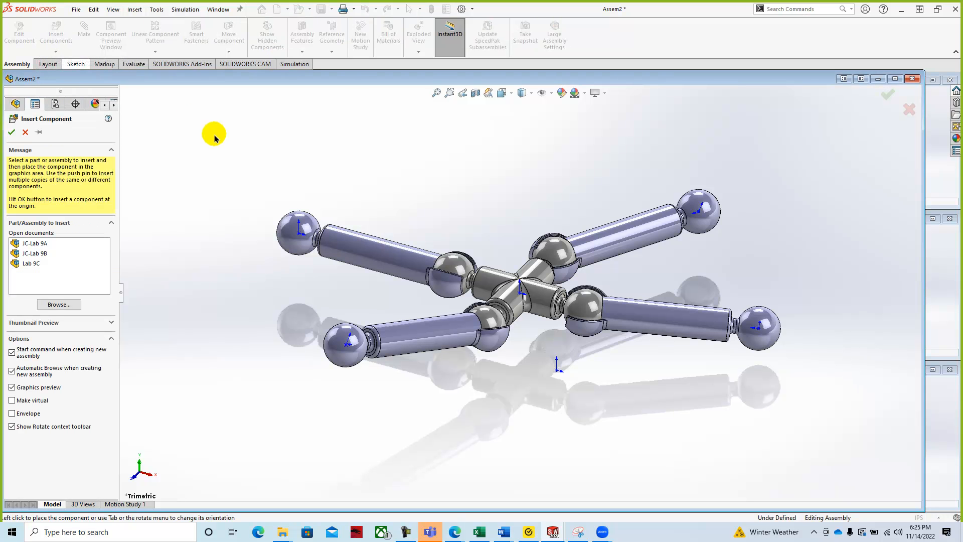
click(73, 304)
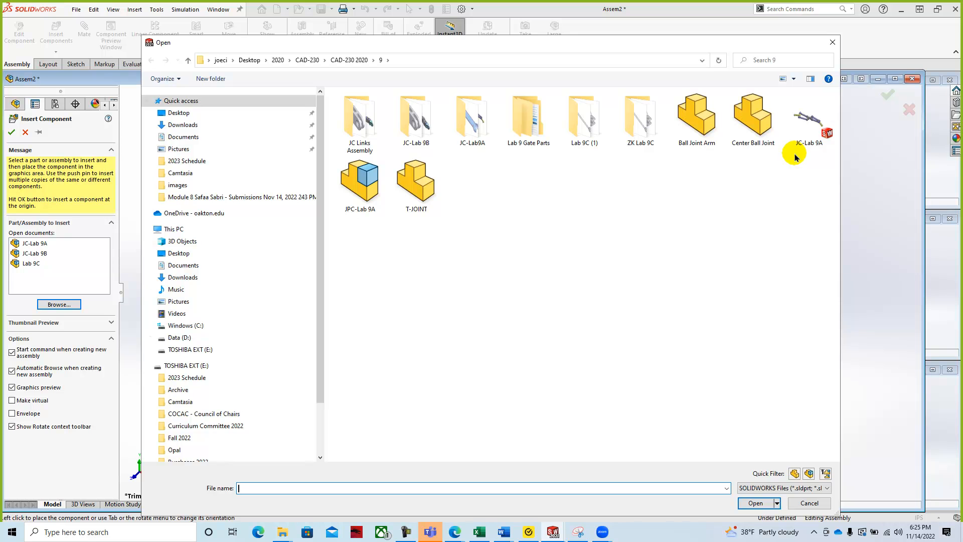
click(426, 178)
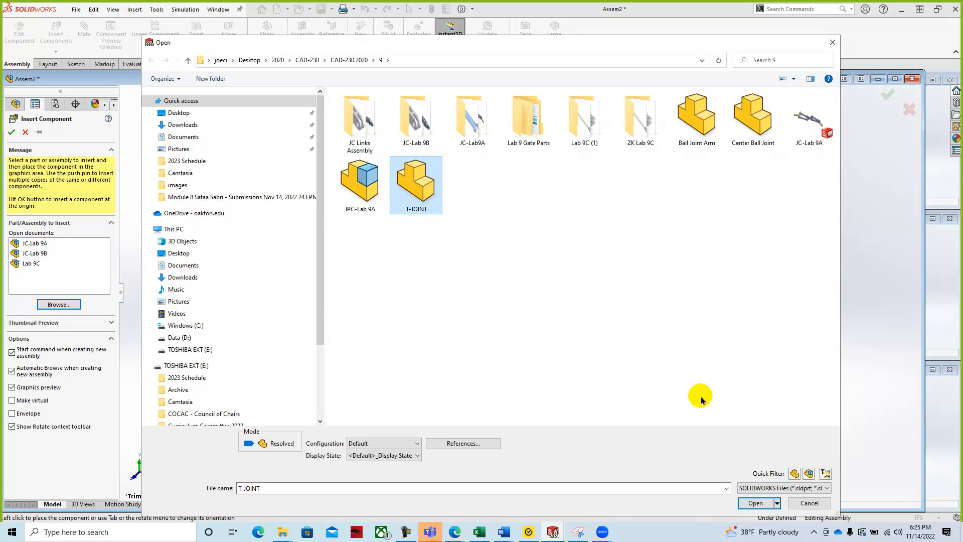
click(764, 504)
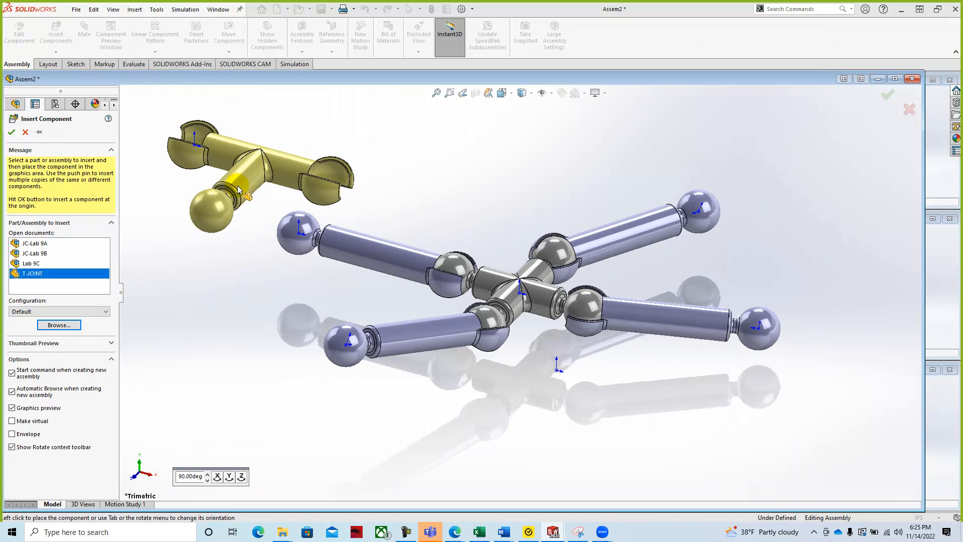
click(239, 190)
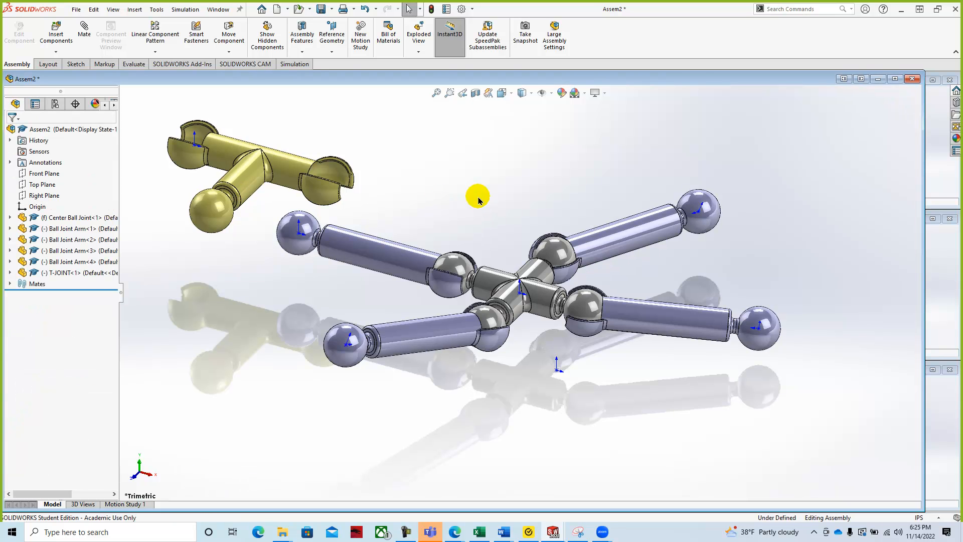
ctrl+drag(296, 165, 606, 159)
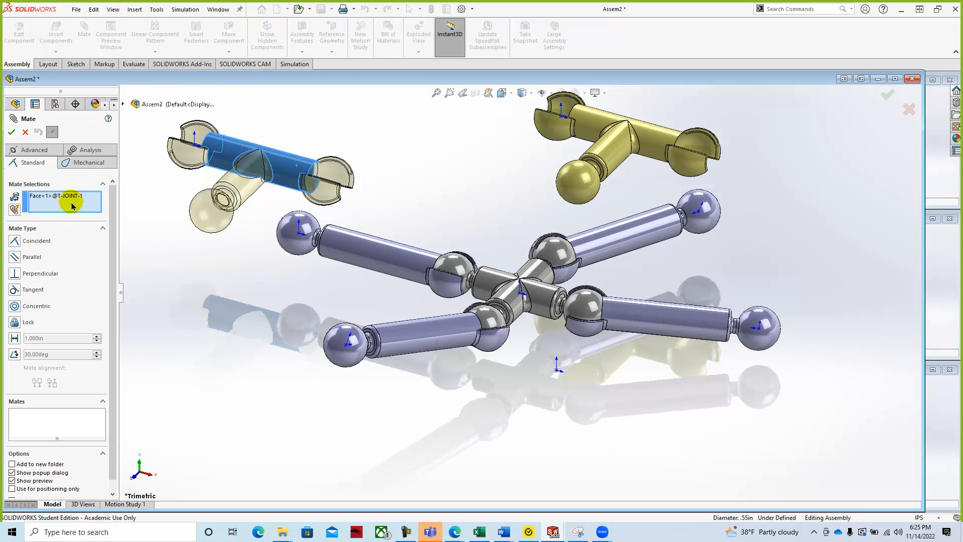
- Mate one socket of the left T-joint concentric with the rear-left arm's end ball and swing its stem outward
click(126, 211)
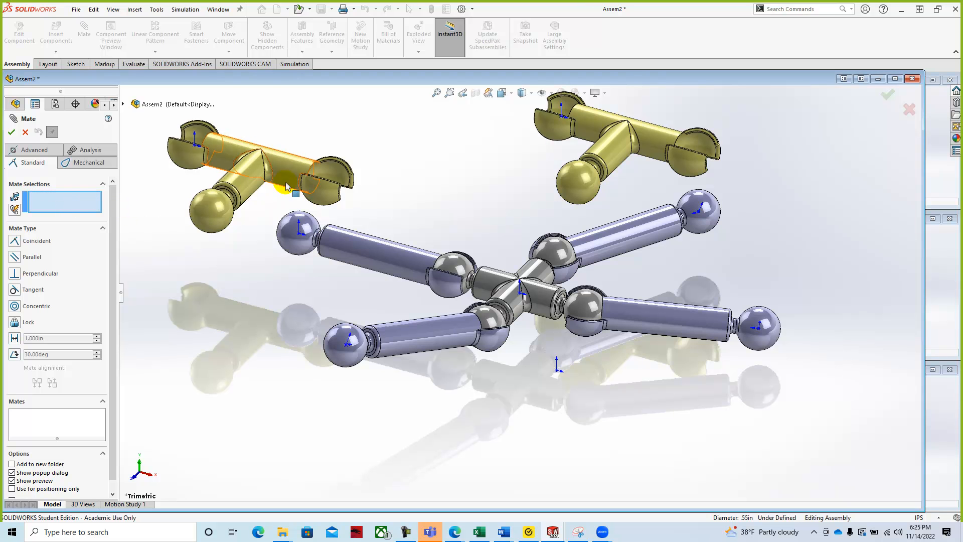
click(199, 131)
click(271, 232)
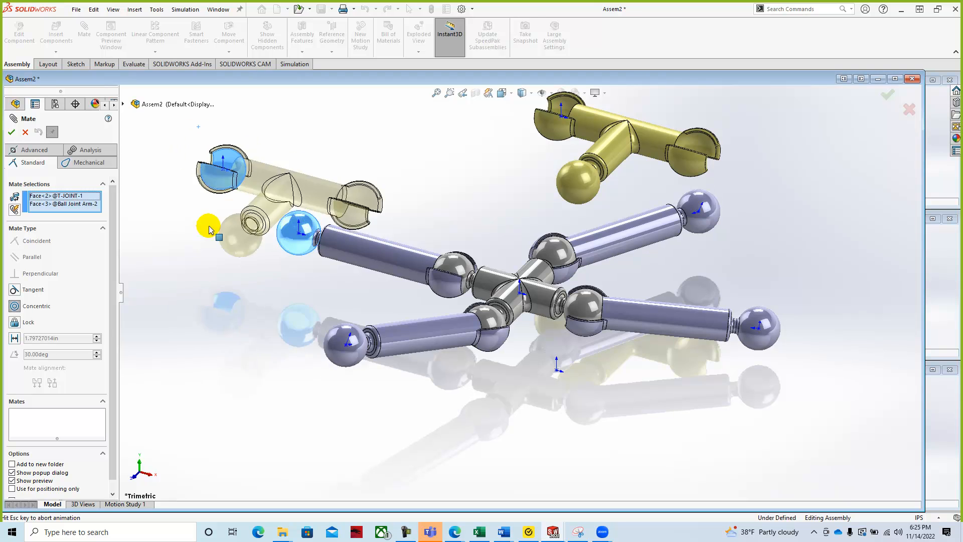
click(177, 216)
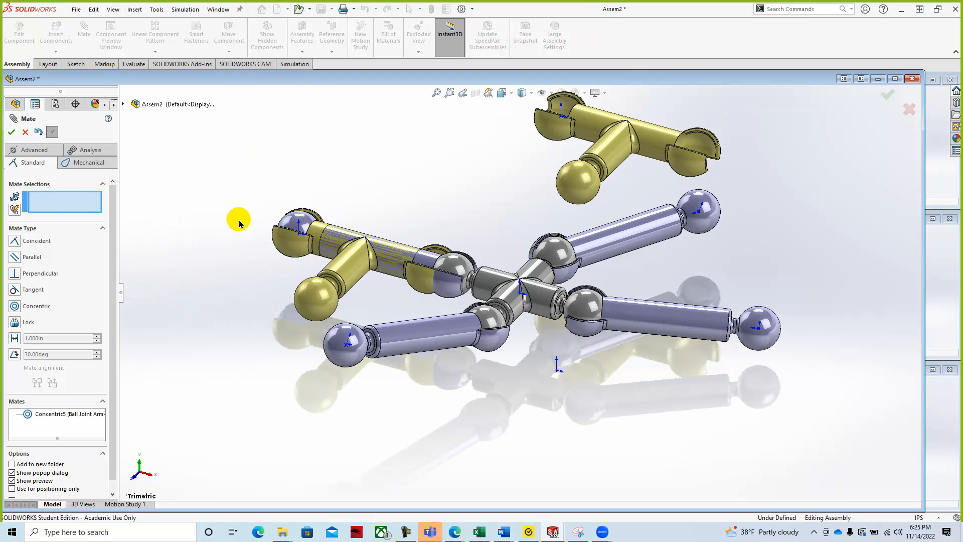
drag(318, 297, 206, 287)
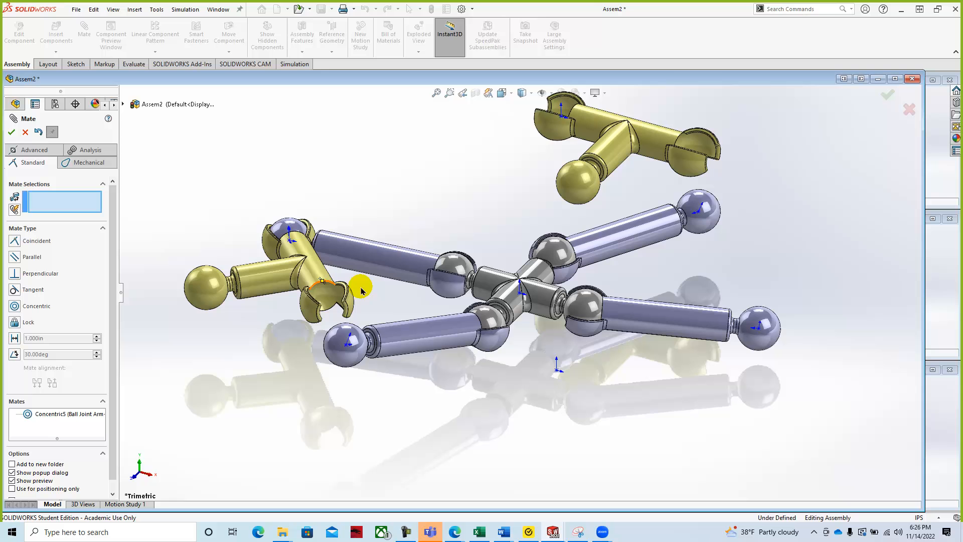
- Try to mate the left T-joint's free socket coincident with the origin point of the front-left arm's ball
click(331, 297)
click(349, 346)
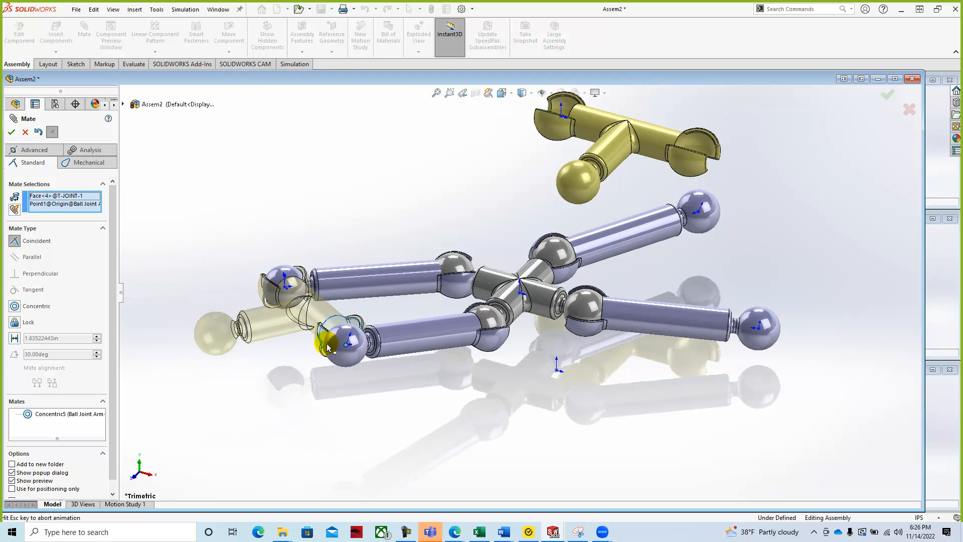
click(314, 361)
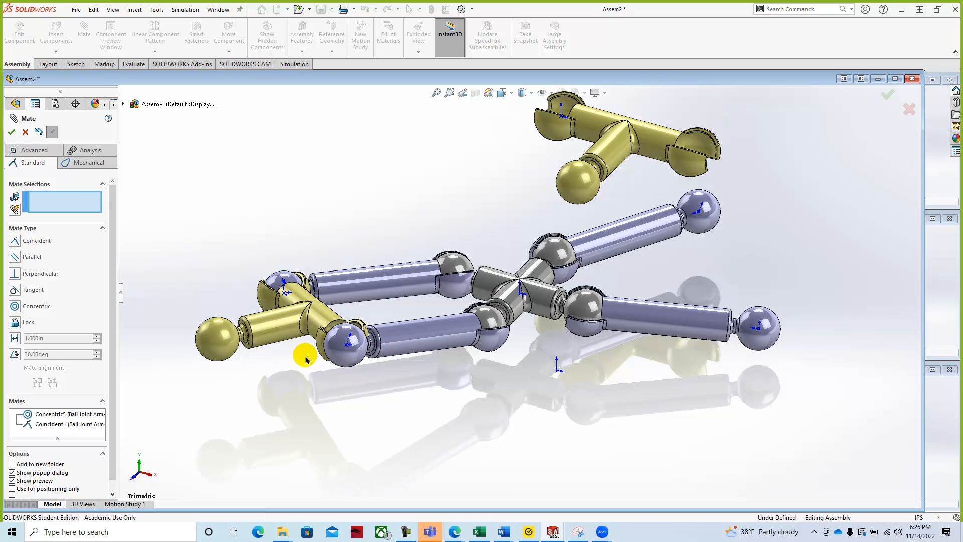
drag(216, 337, 201, 301)
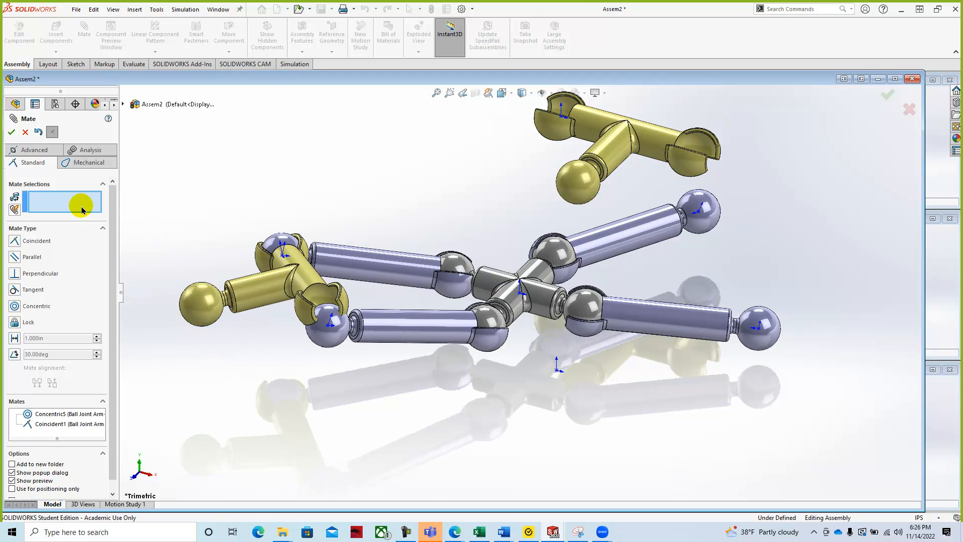
- Leave mating and delete the coincident mate between the left T-joint and the front-left arm
click(24, 132)
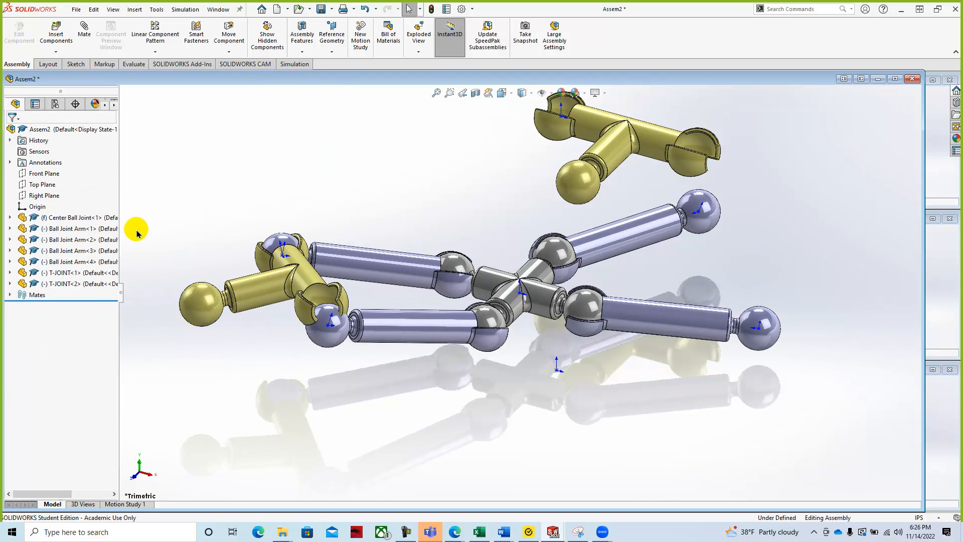
click(10, 296)
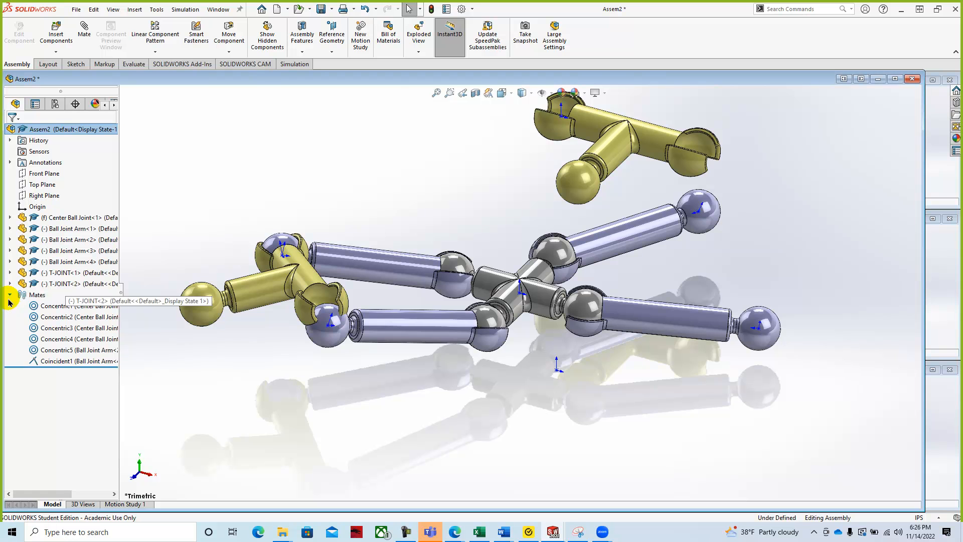
right_click(52, 361)
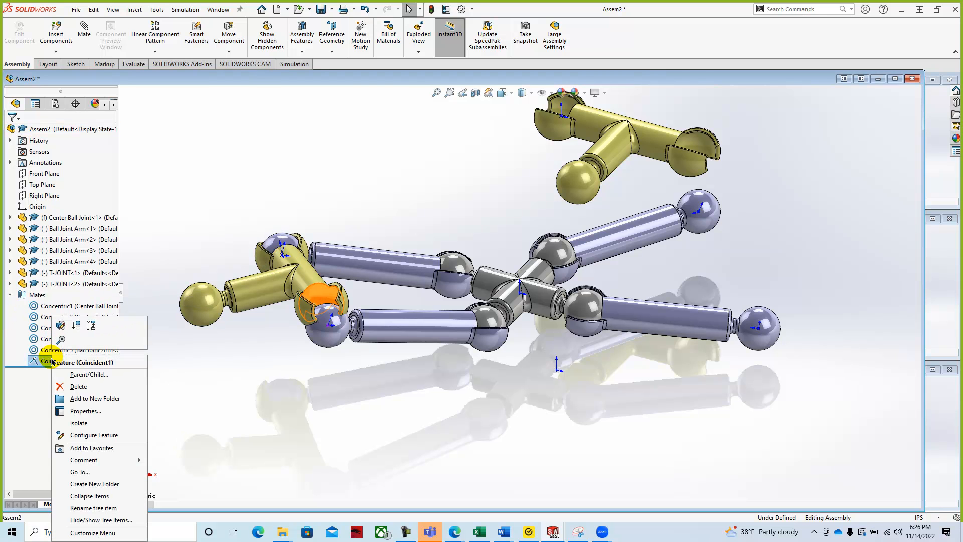
click(78, 387)
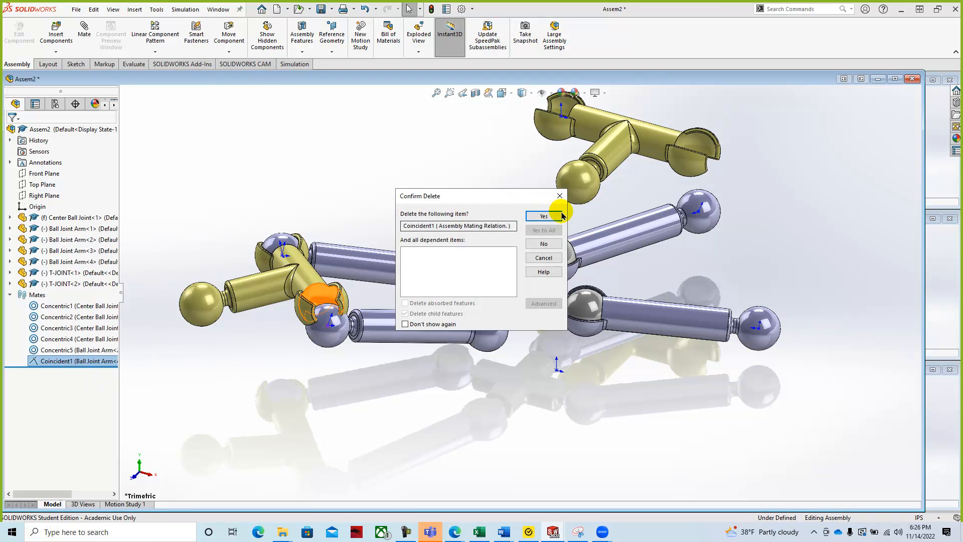
click(544, 216)
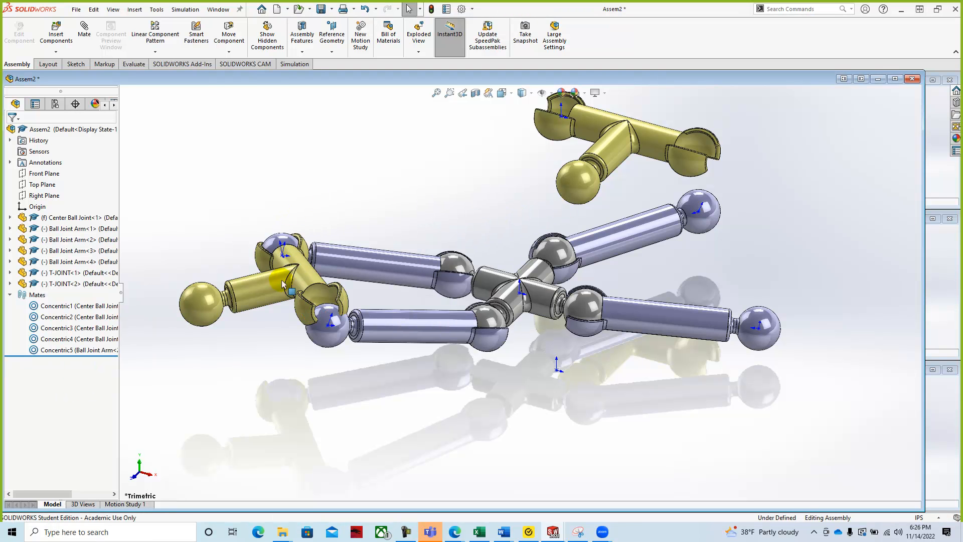
drag(295, 274, 249, 291)
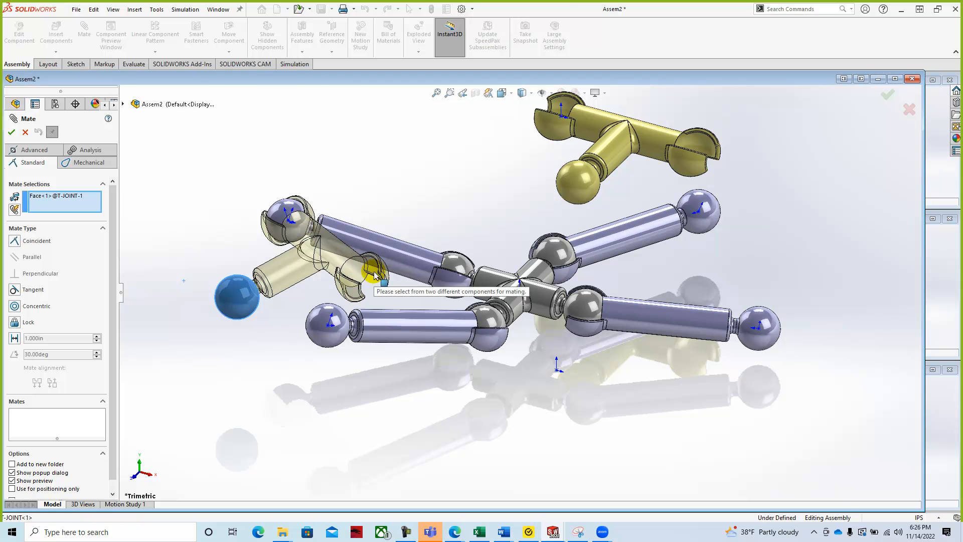
click(326, 325)
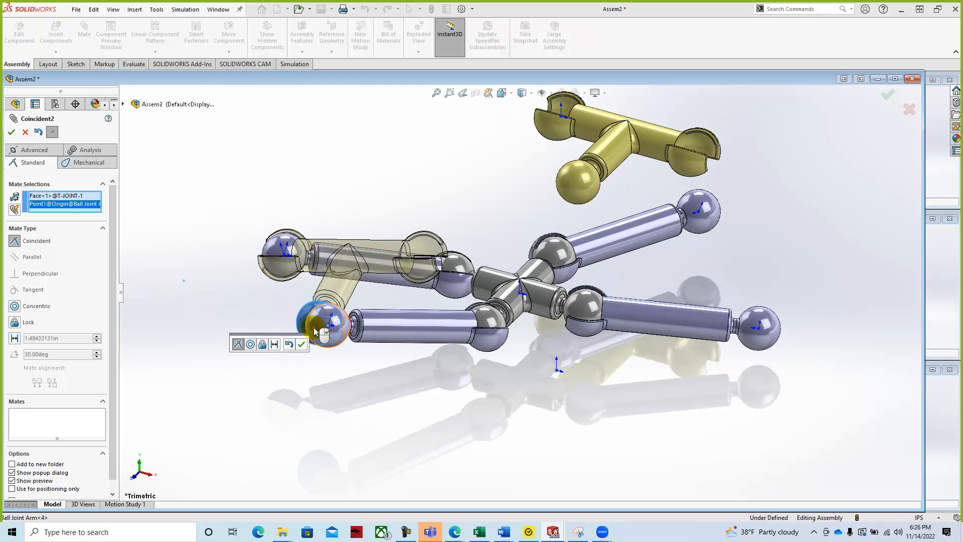
click(26, 132)
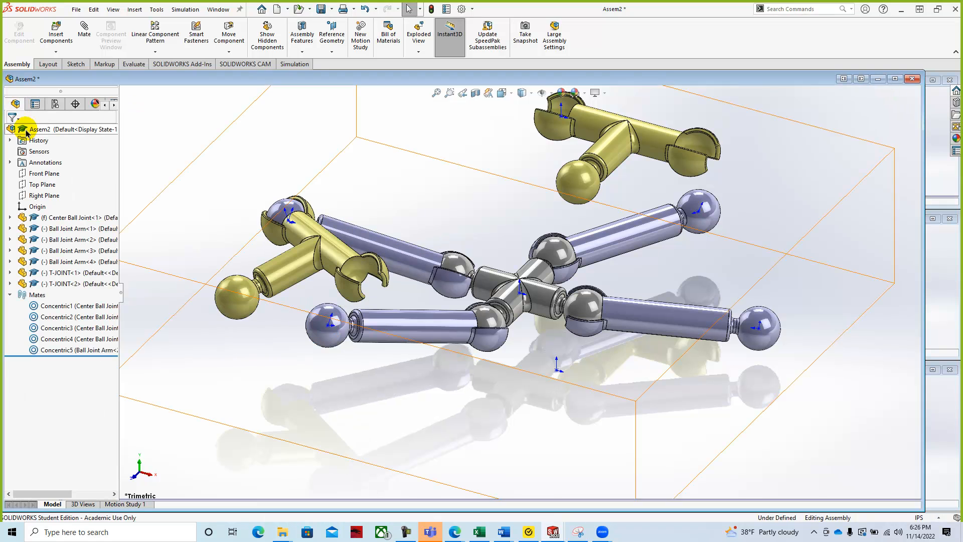
- Mate the left T-joint's free socket concentric with the front-left arm's end ball, and swing the T-joint outward
click(370, 270)
click(323, 325)
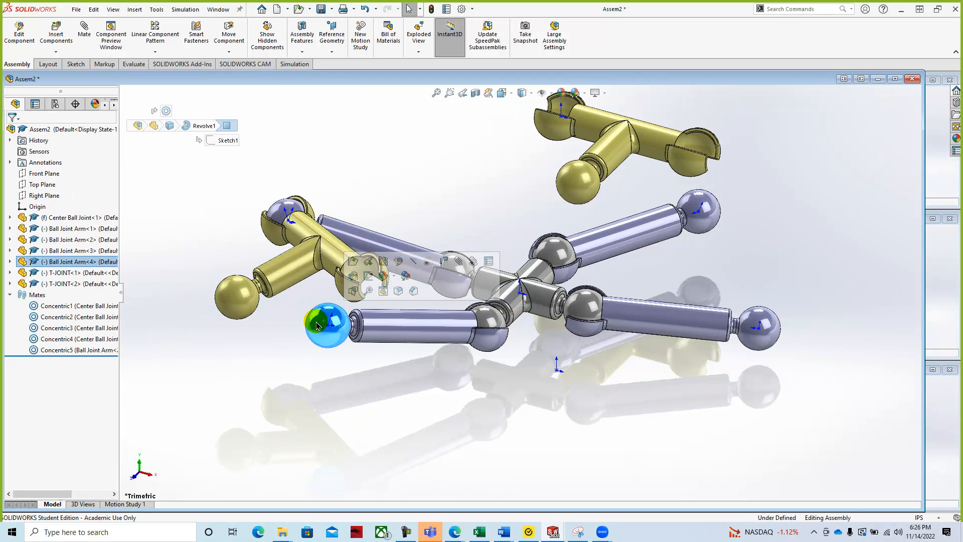
click(93, 34)
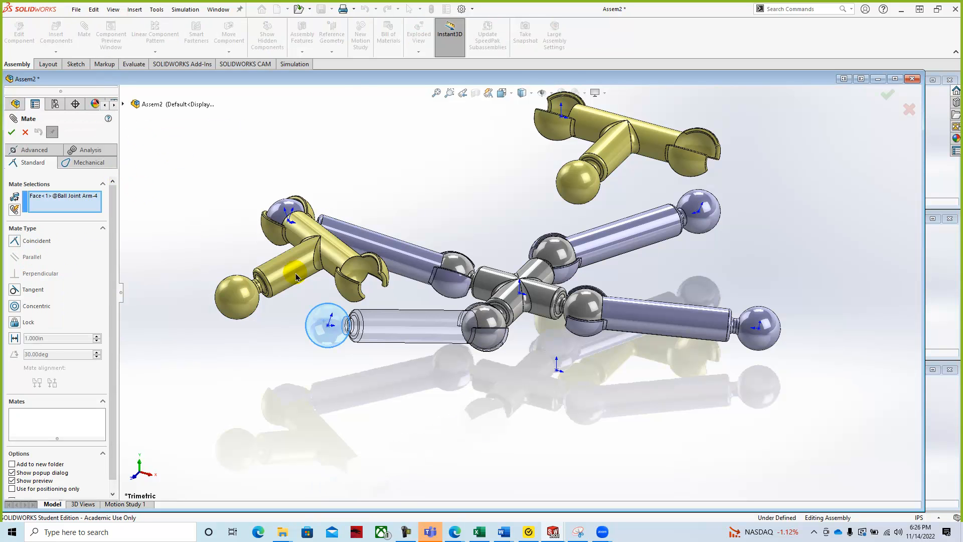
click(373, 271)
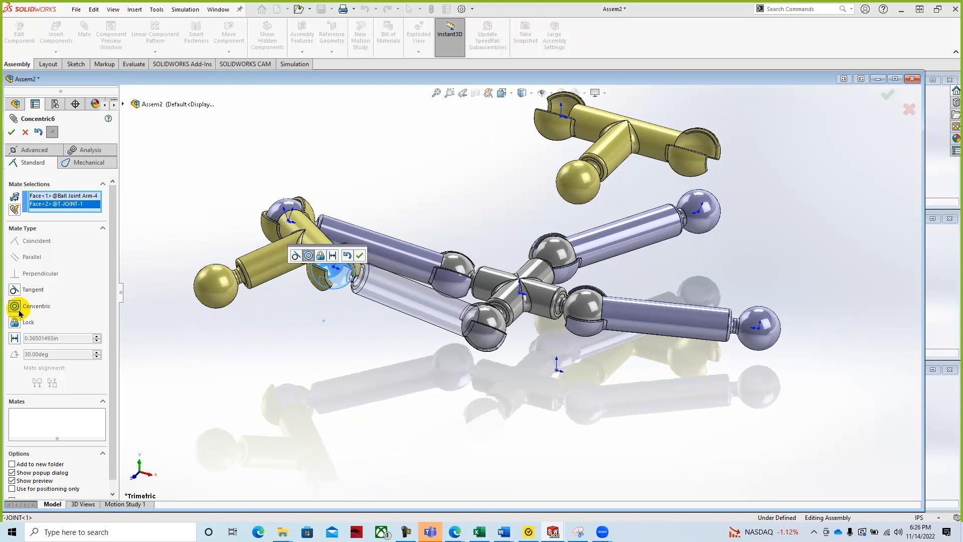
click(360, 256)
drag(215, 286, 194, 274)
click(789, 234)
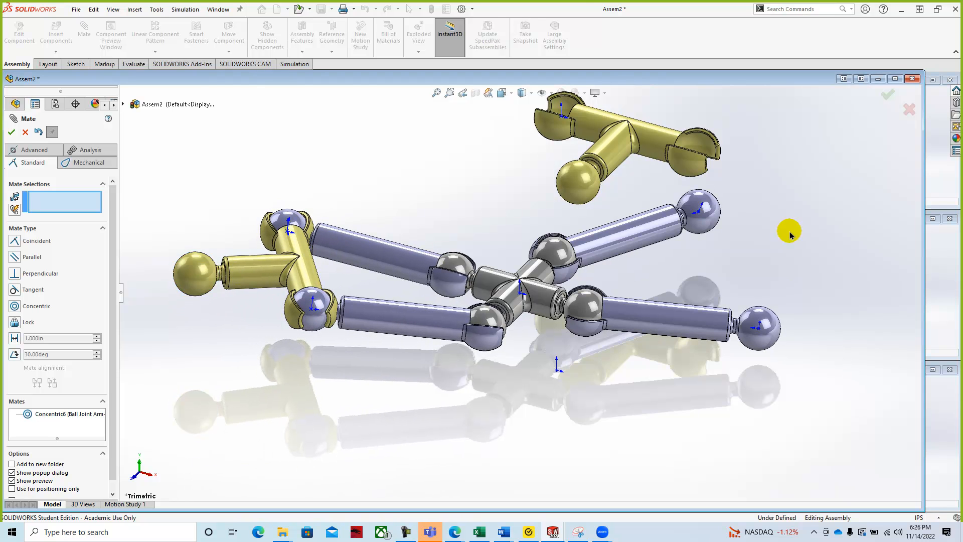
- Mate one socket of the second T-joint concentric with the front-right arm's end ball
click(705, 148)
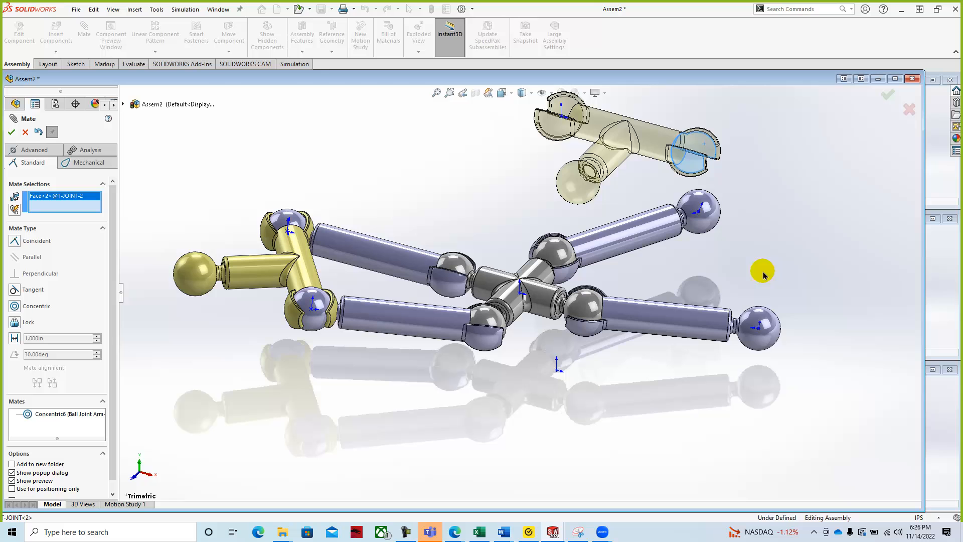
click(763, 324)
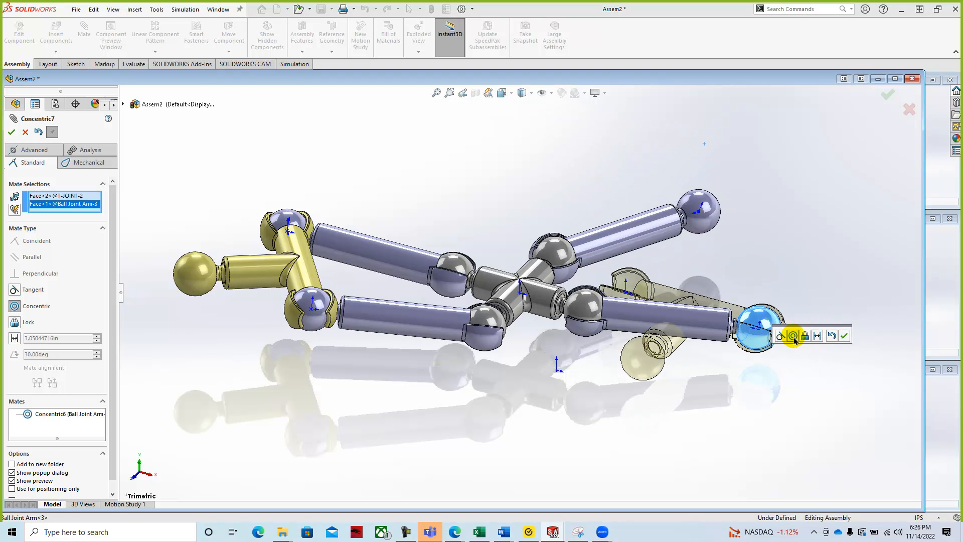
click(845, 336)
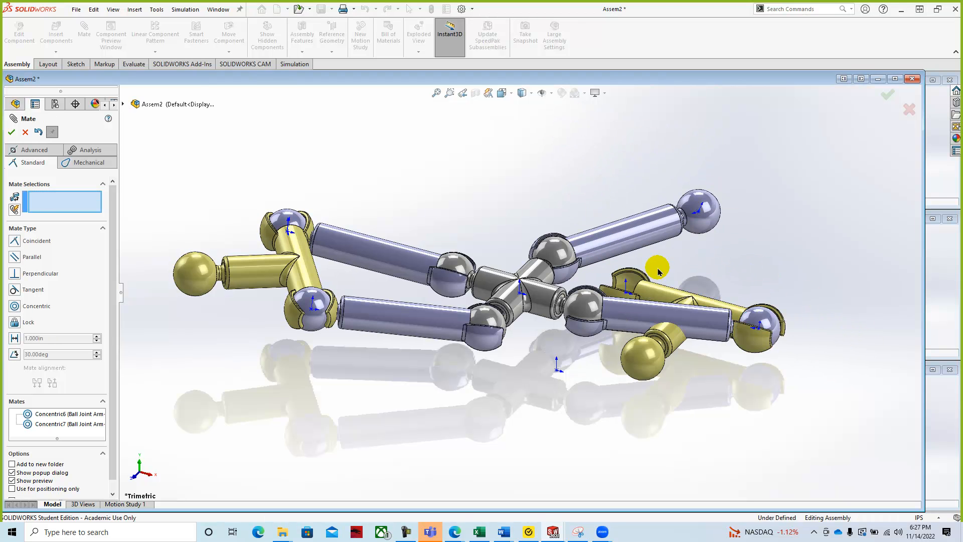
- Mate the second T-joint's other socket concentric with the rear-right arm's ball, swing its stem outward, and finish mating
click(703, 212)
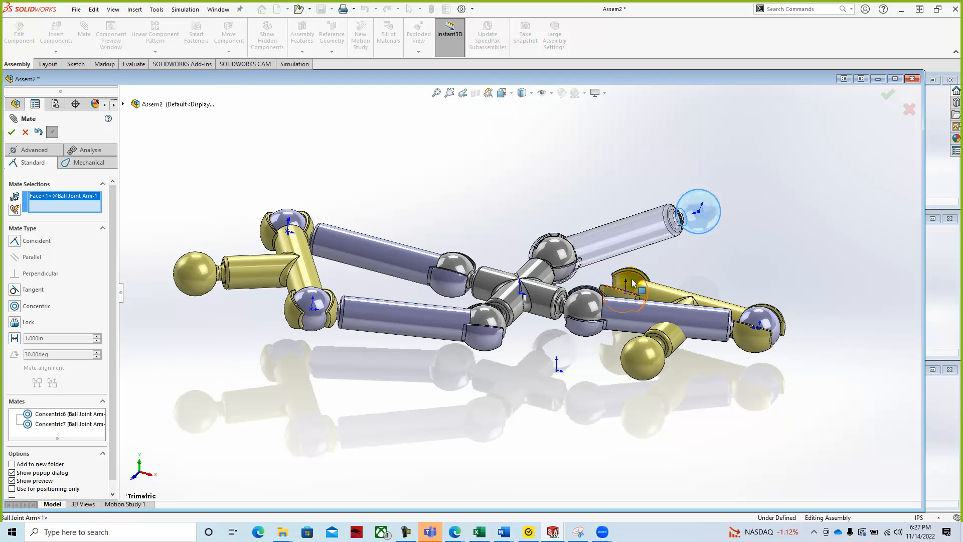
click(633, 282)
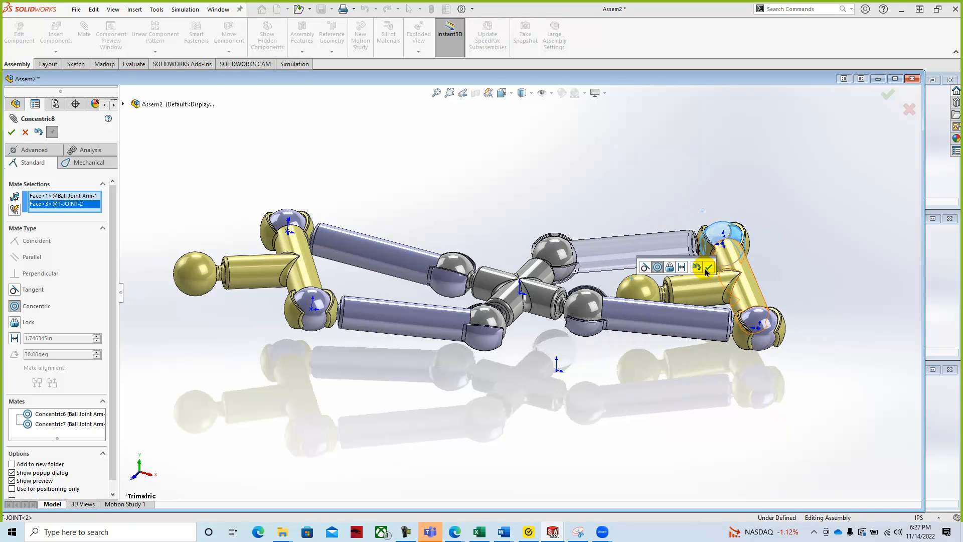
click(709, 267)
drag(665, 268, 836, 211)
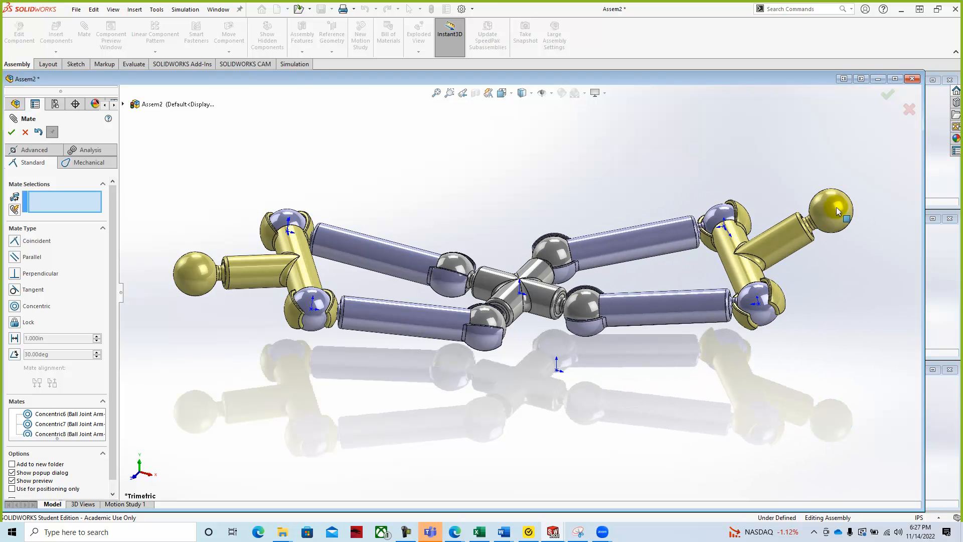
click(11, 132)
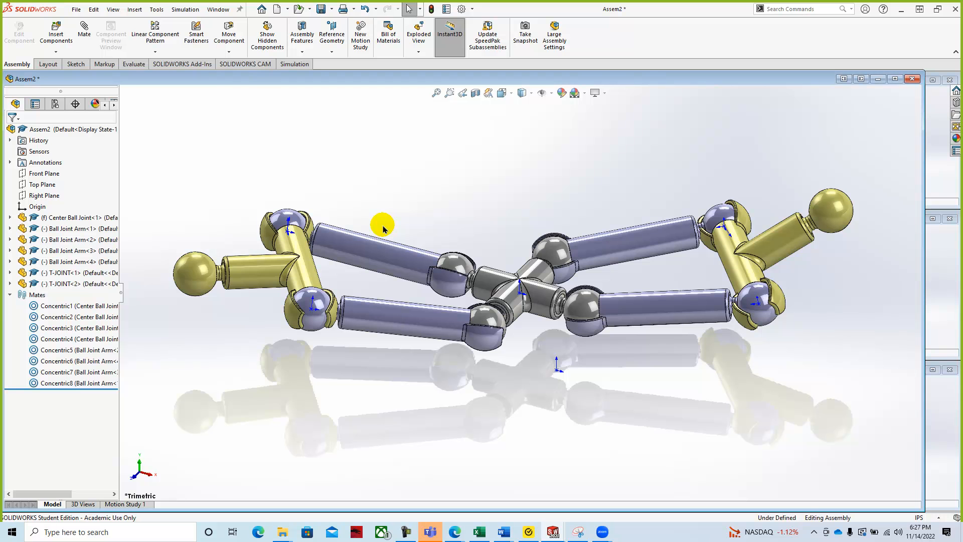
- Switch to the JC-Lab 9B assembly in a maximized window and swing its end links until the chain is straight
click(878, 80)
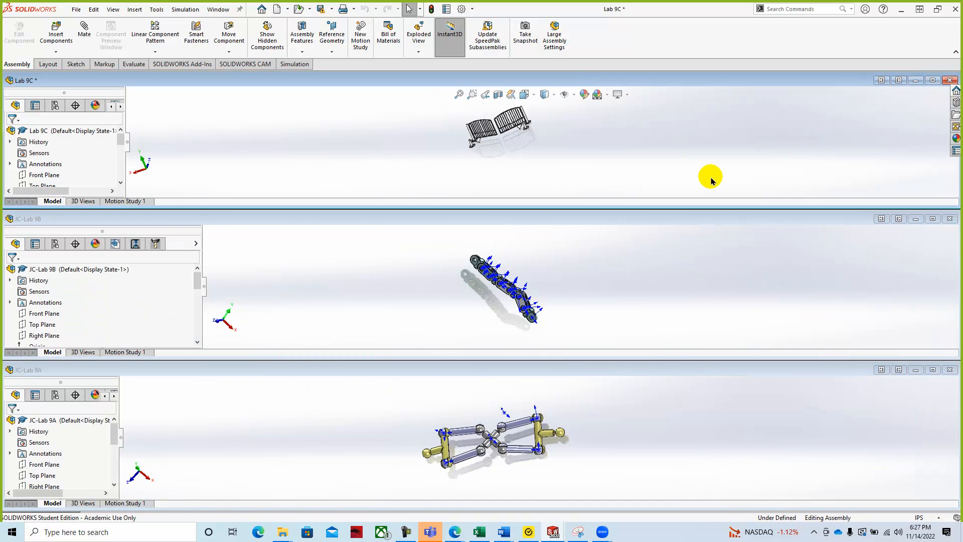
click(933, 220)
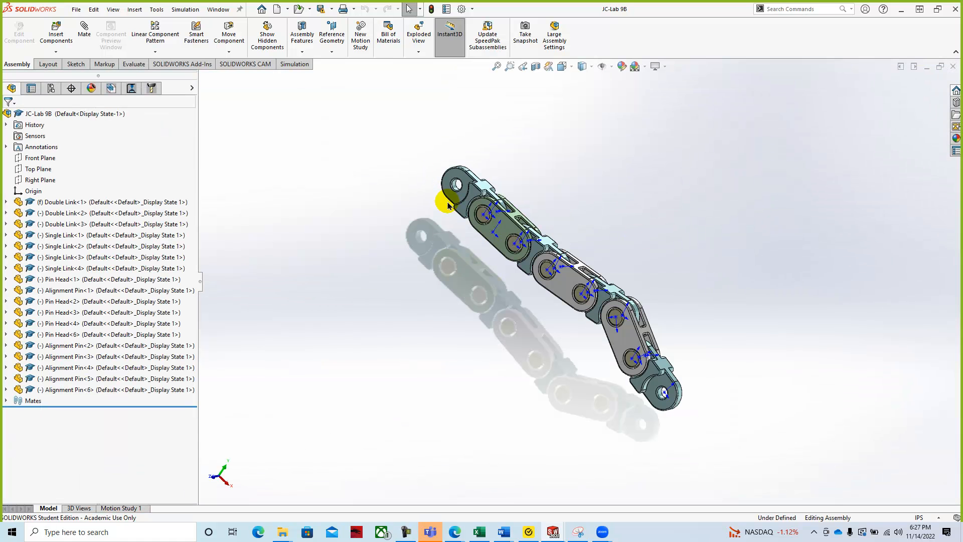
drag(644, 380, 687, 379)
drag(523, 256, 482, 218)
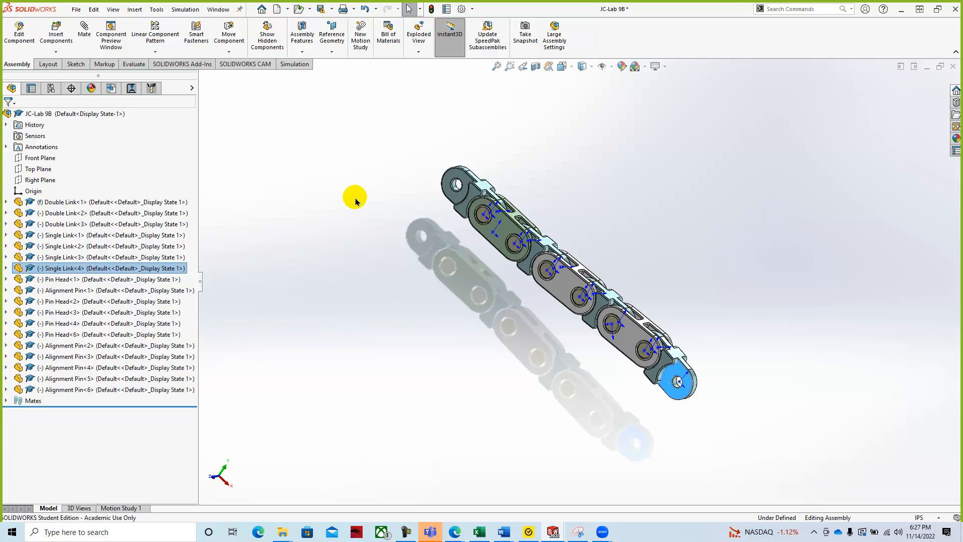
- Switch to the Lab 9C gate assembly in a maximized window and show it in isometric view
click(939, 66)
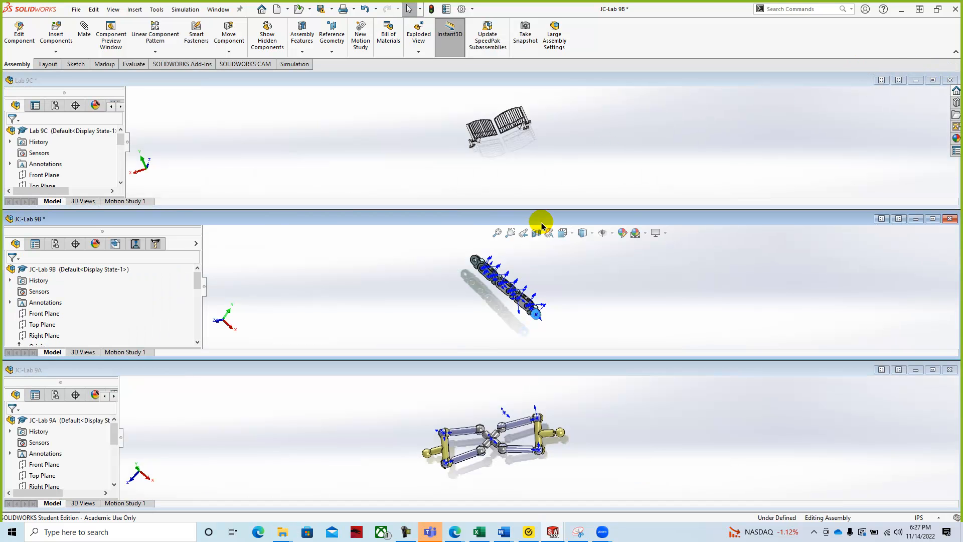
click(933, 80)
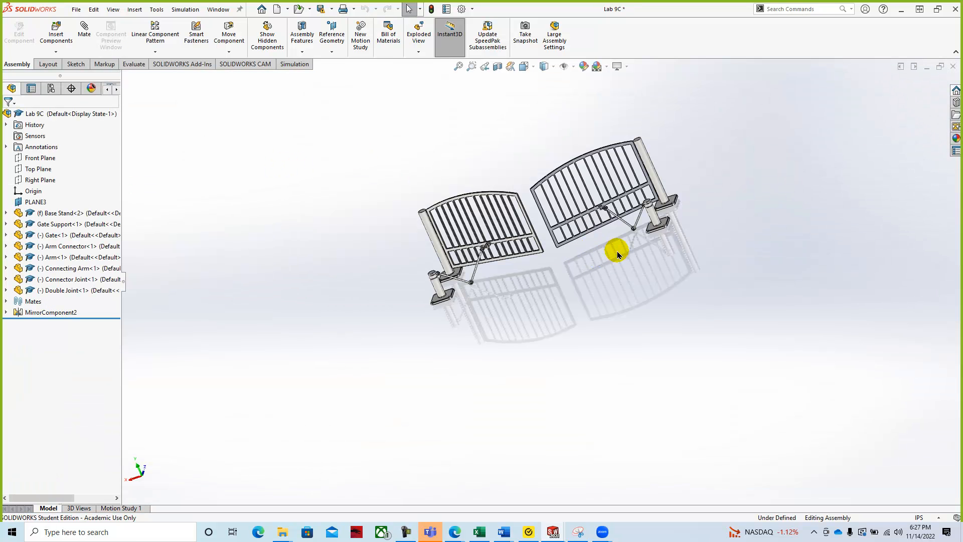
key(space)
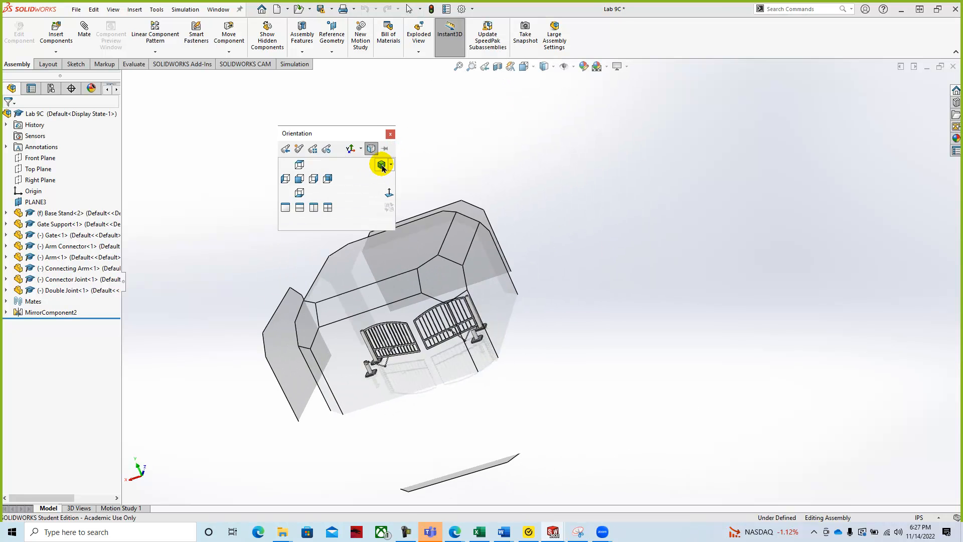
click(381, 165)
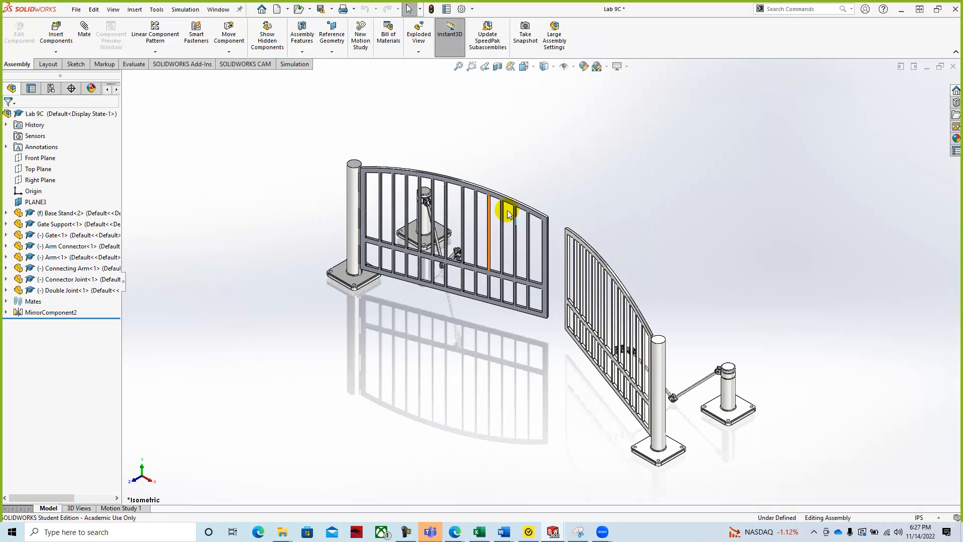
- Swing the mirrored gate leaf closed until its free edge lines up with the other leaf, and inspect the joint between them
drag(544, 220, 493, 289)
scroll(496, 286, up, 4)
scroll(511, 278, down, 5)
scroll(623, 282, down, 6)
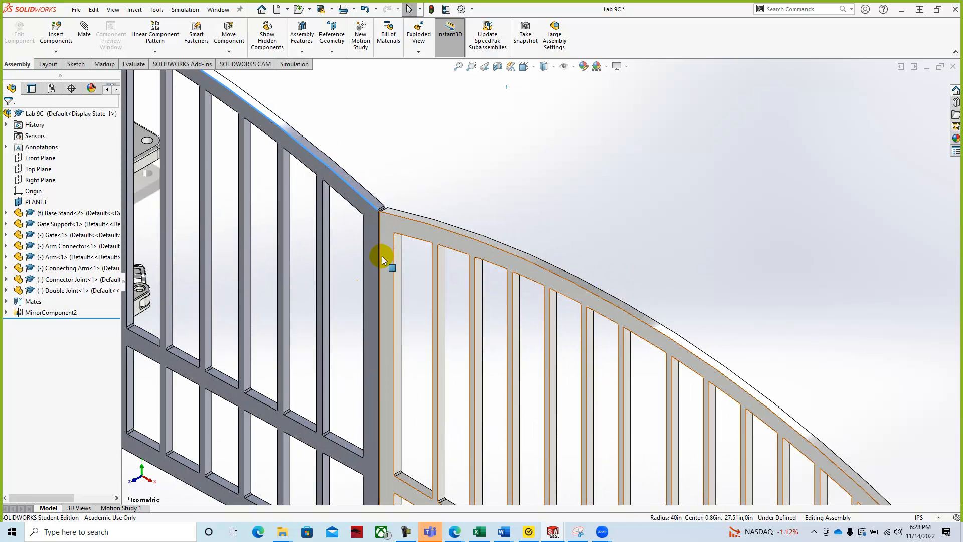
scroll(387, 254, up, 5)
mouse_move(464, 243)
mouse_down()
mouse_move(486, 220)
mouse_move(516, 140)
mouse_move(512, 67)
mouse_move(516, 151)
mouse_move(470, 243)
mouse_up()
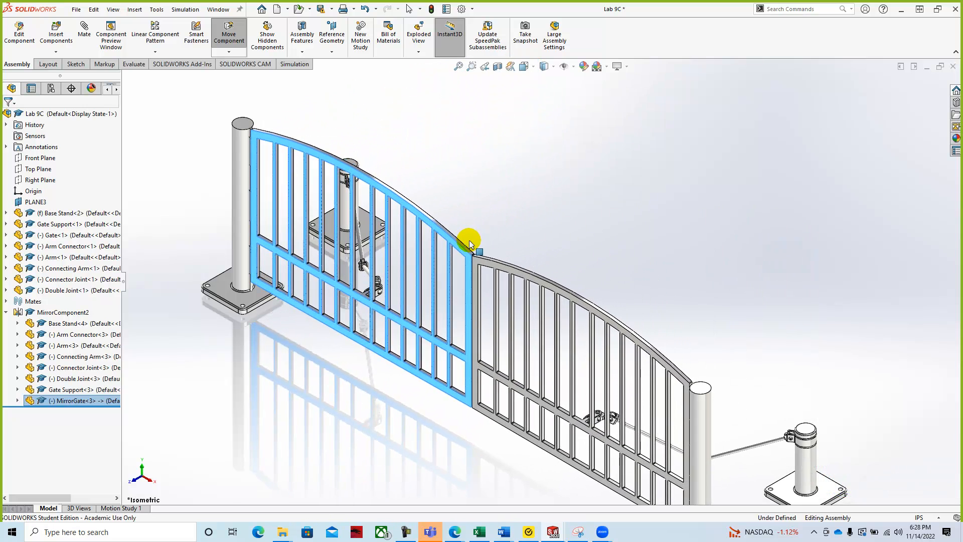
key(Escape)
scroll(539, 220, down, 2)
scroll(539, 221, down, 1)
scroll(507, 238, up, 5)
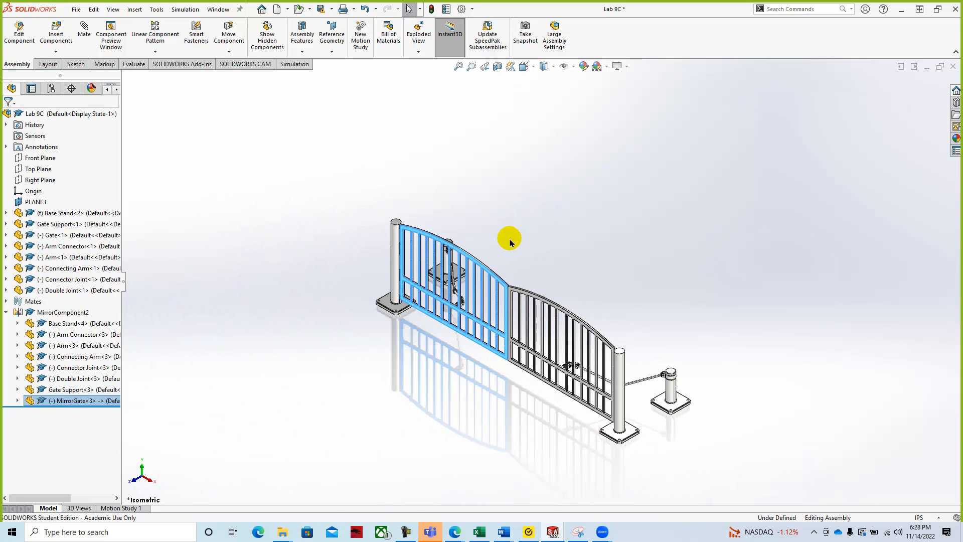
scroll(503, 357, down, 2)
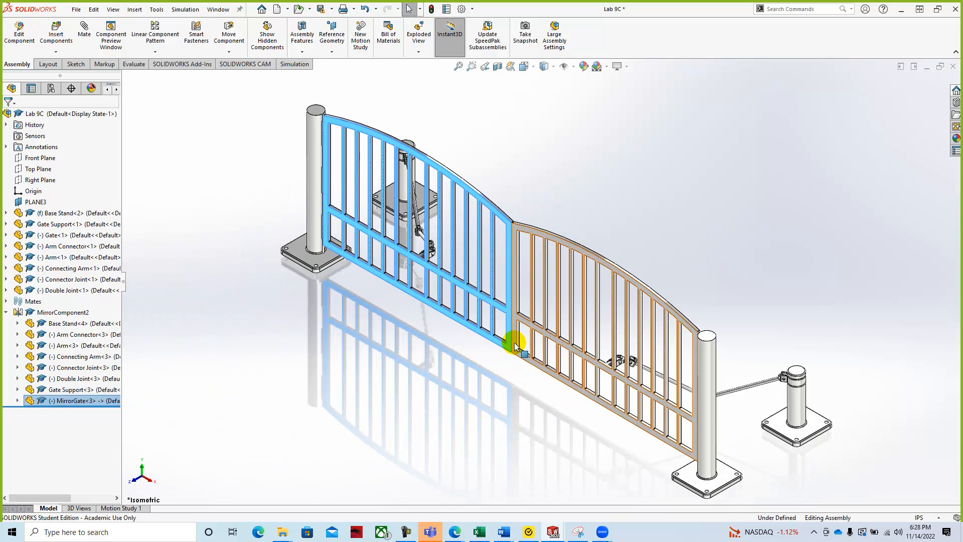
- Switch to the CAD-230-0C1 course homepage in the browser and review the Module 9 announcement and the upcoming due dates
click(940, 66)
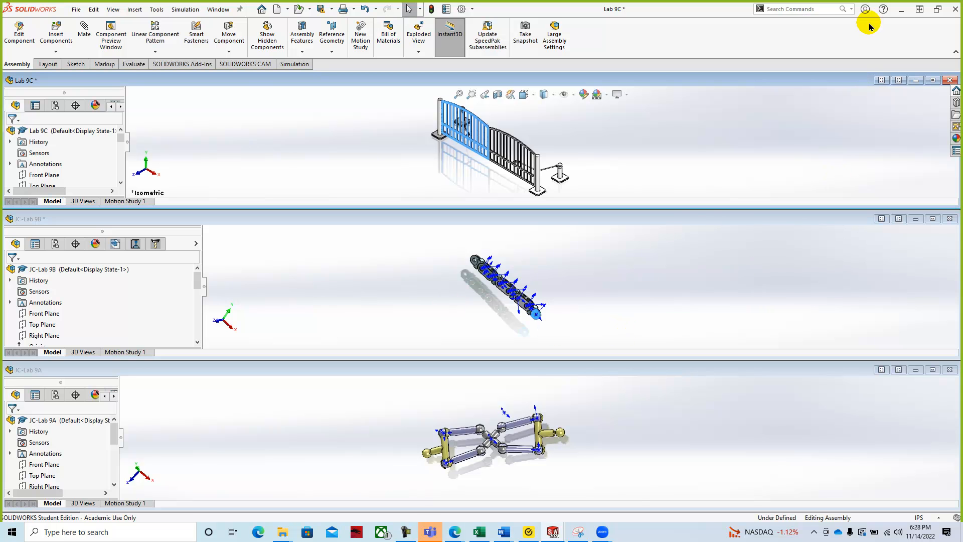
click(903, 12)
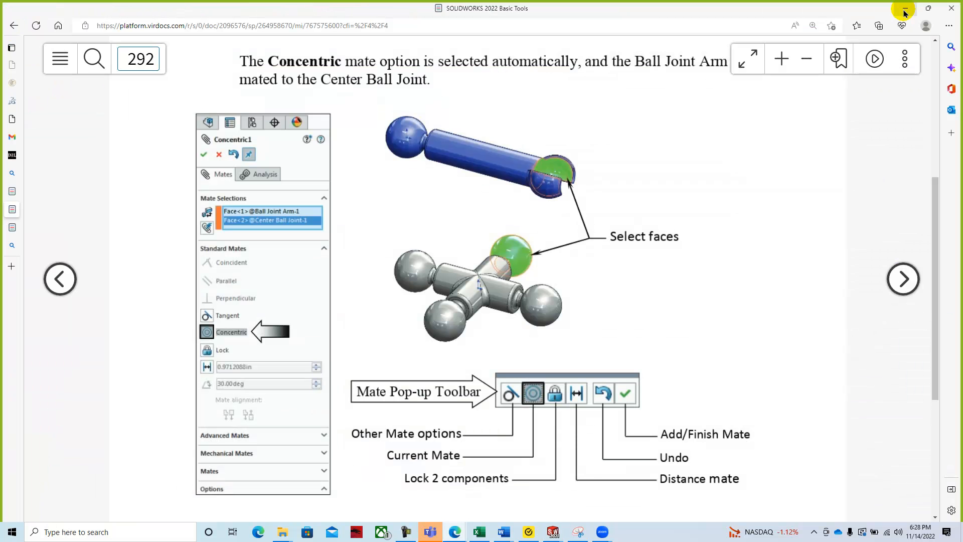
click(10, 155)
scroll(672, 295, up, 15)
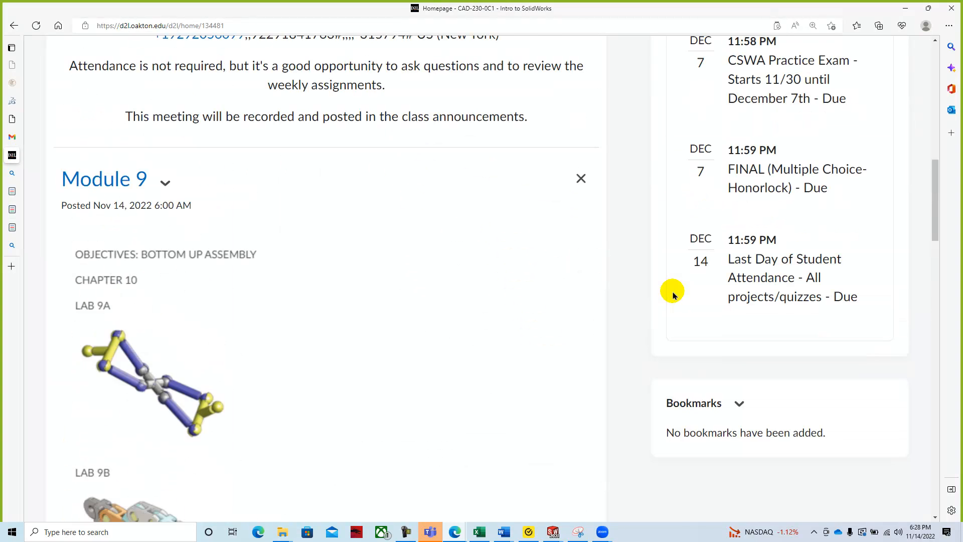
scroll(674, 296, down, 1)
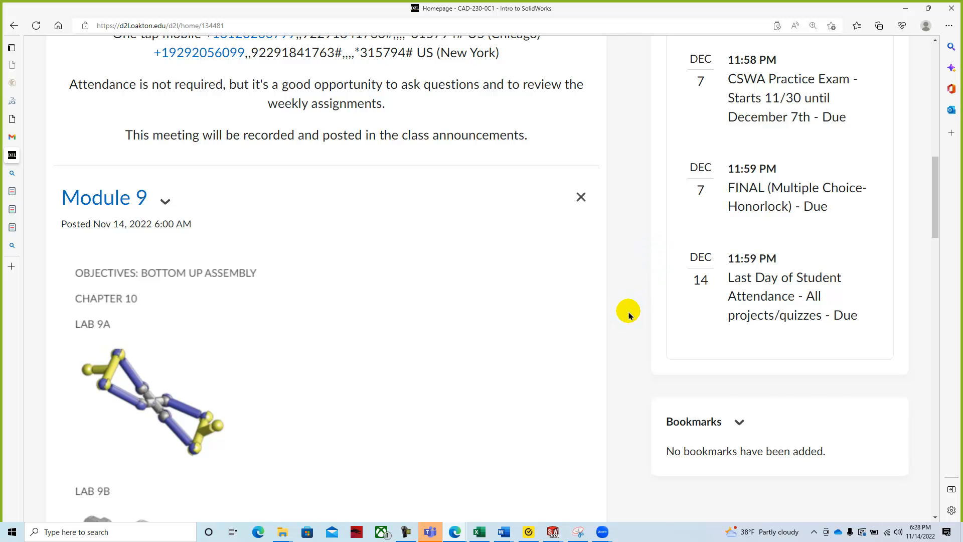
scroll(630, 314, up, 10)
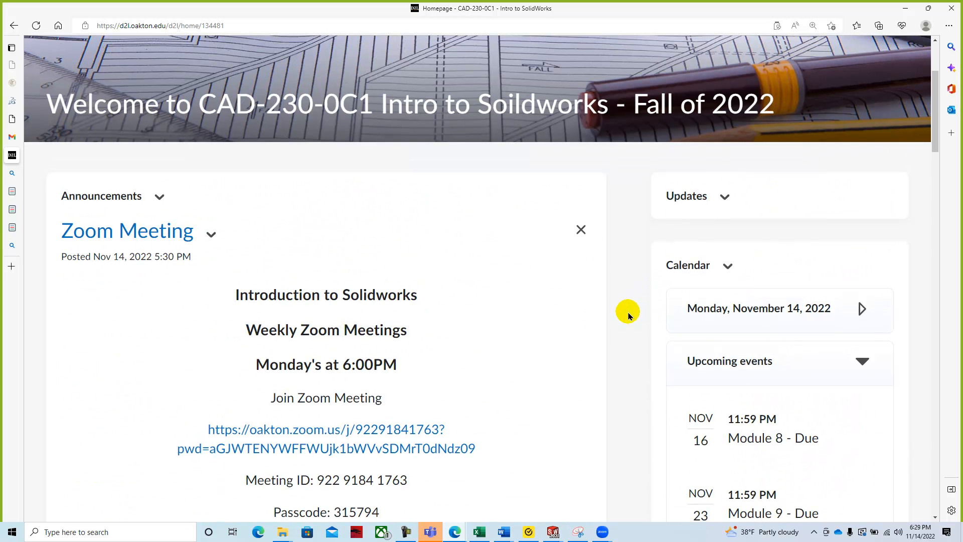
scroll(629, 315, down, 7)
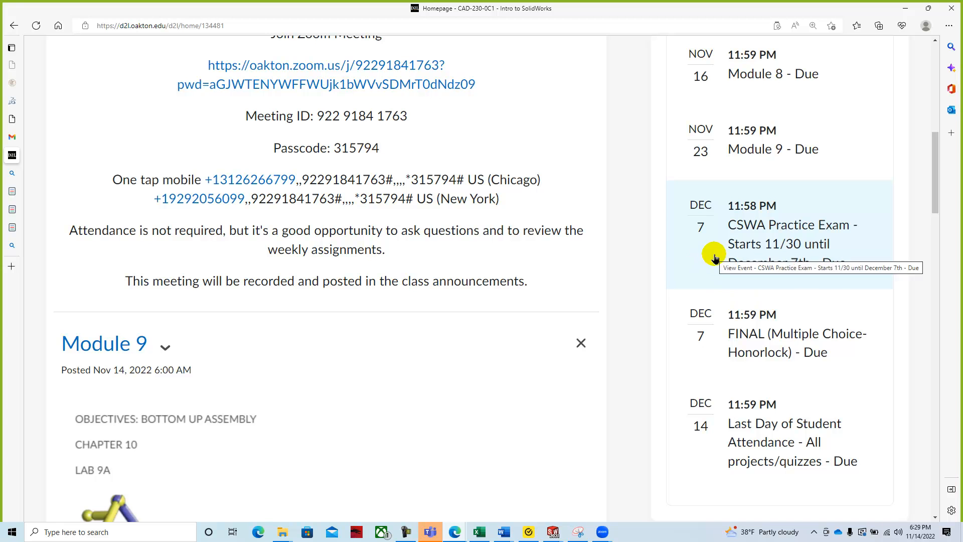
- Open the Certified SOLIDWORKS Associate (CSWA) Mechanical Design chapter from the SOLIDWORKS 2022 Basic Tools e-book's table of contents
mouse_move(13, 224)
click(43, 228)
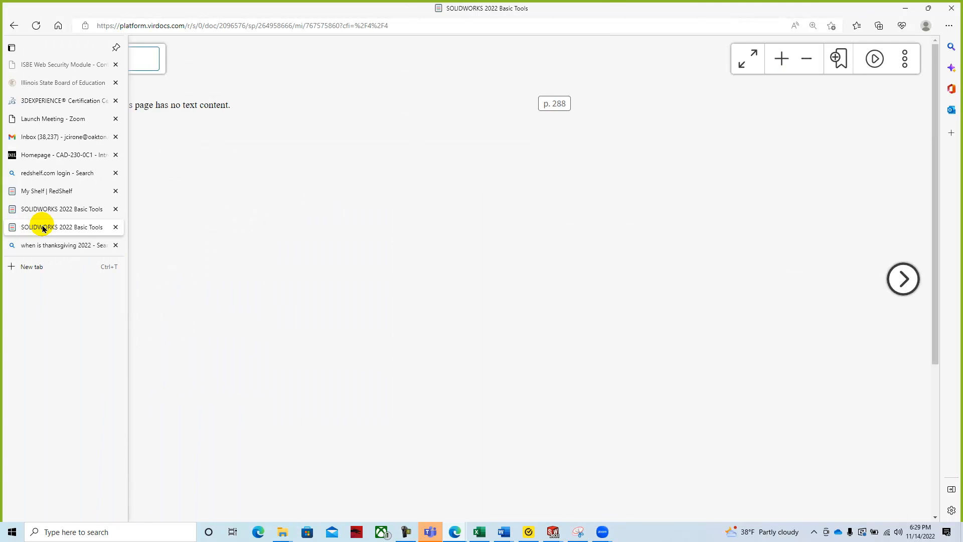
click(42, 209)
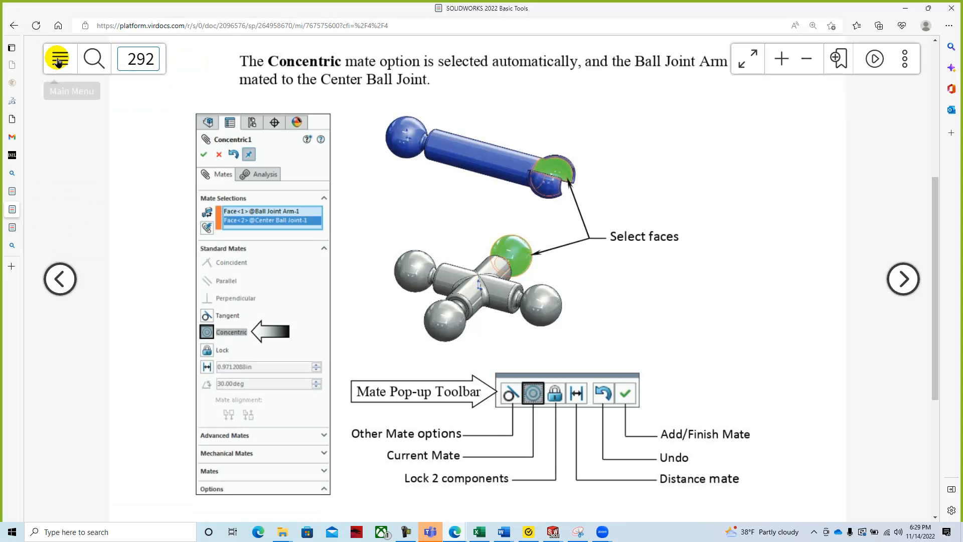
click(58, 60)
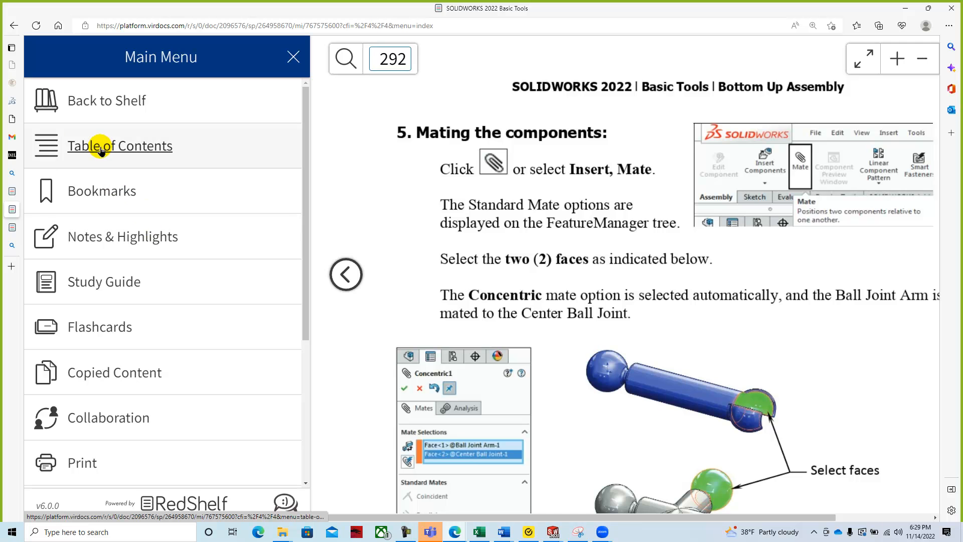
click(101, 151)
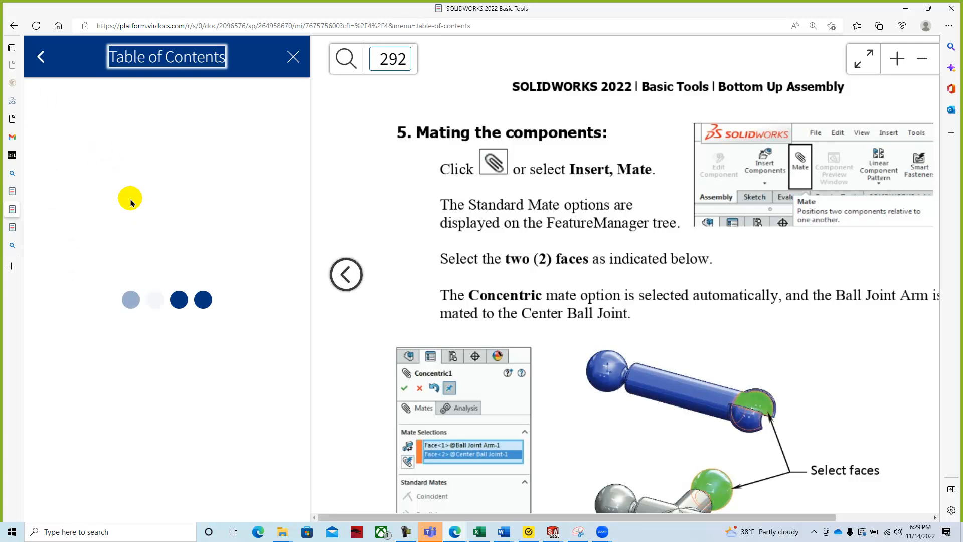
scroll(132, 206, down, 10)
scroll(130, 206, down, 2)
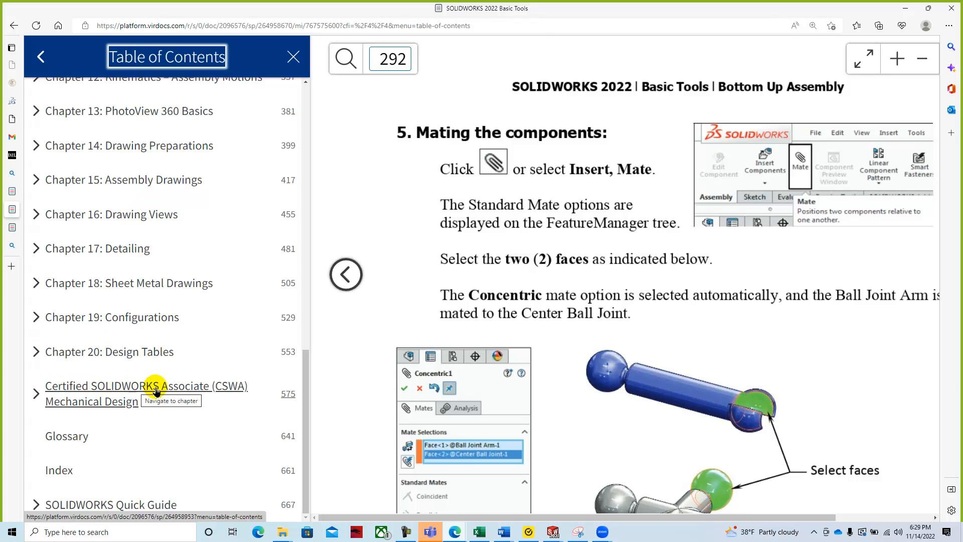
click(122, 392)
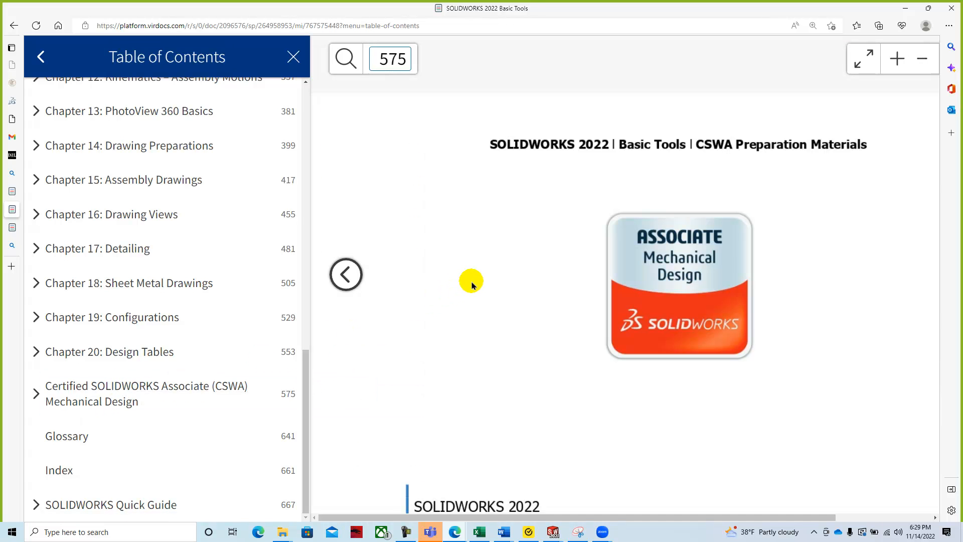
click(294, 57)
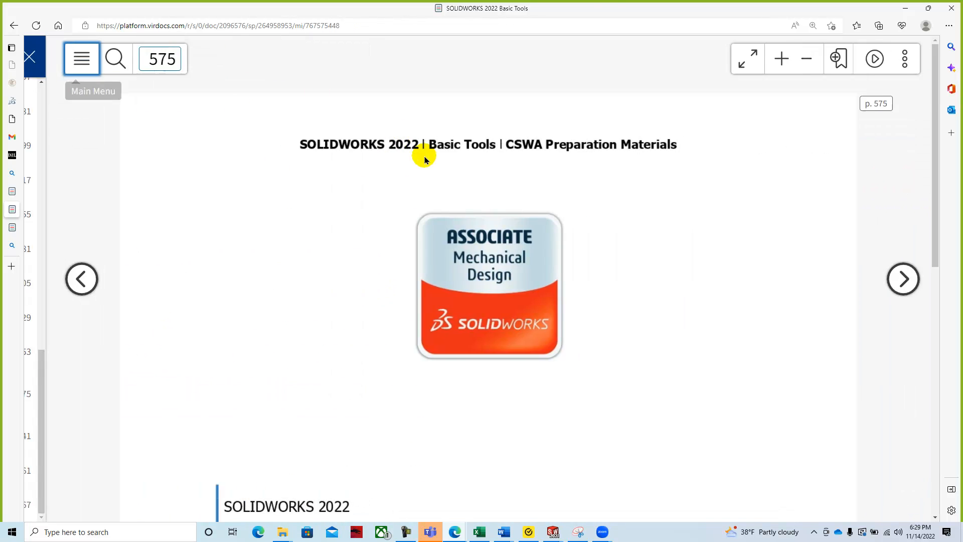
- Look through the CSWA chapter's title page and sample certificate page, and go on to page 577
scroll(403, 185, down, 5)
scroll(396, 206, down, 5)
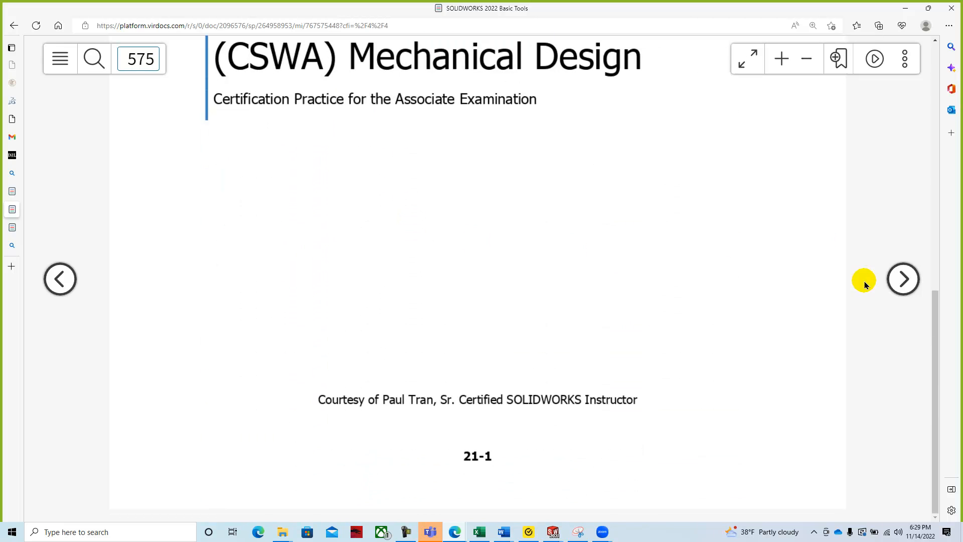
click(904, 281)
scroll(628, 281, down, 6)
scroll(628, 281, down, 2)
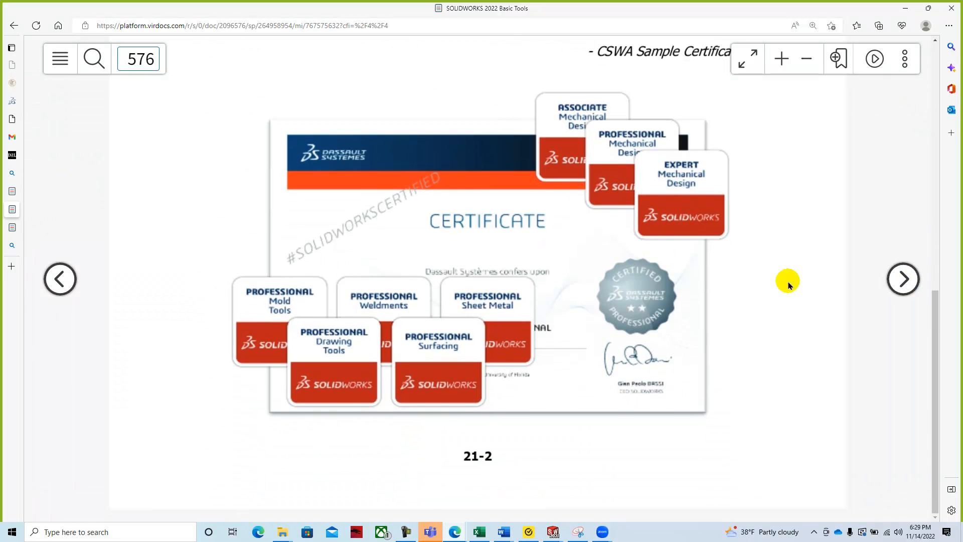
click(904, 281)
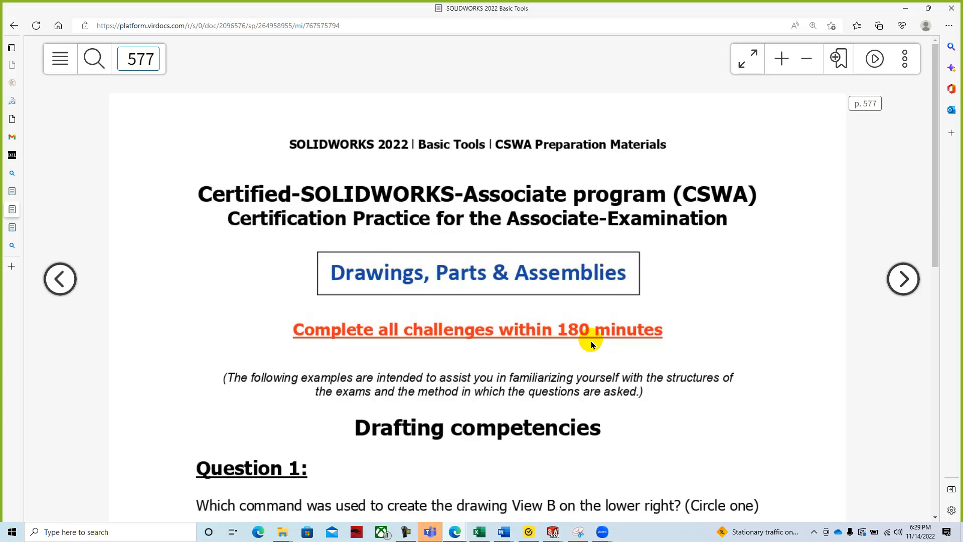
- Examine the drafting competencies practice questions 1 to 5 on pages 577 to 579, and go on to page 580
scroll(592, 344, down, 6)
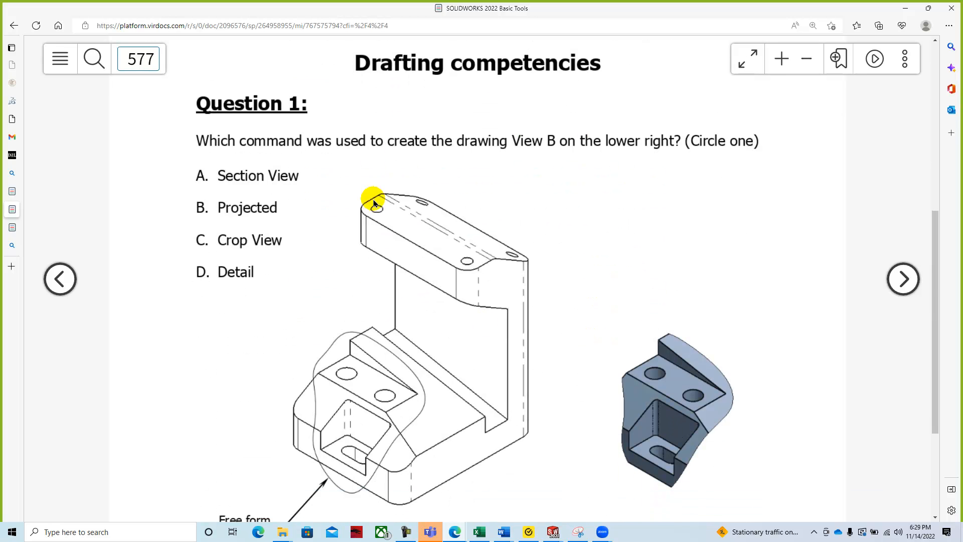
scroll(470, 240, down, 3)
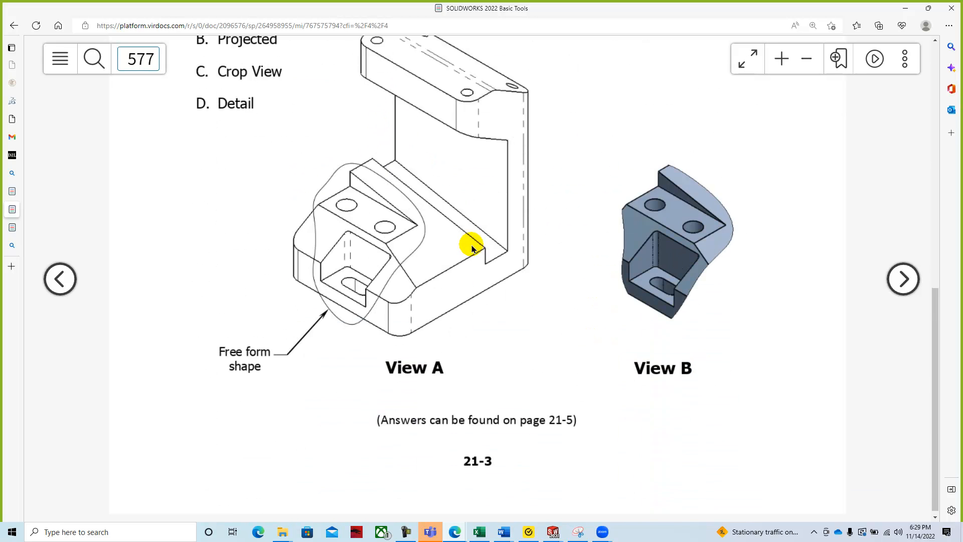
click(902, 279)
scroll(772, 321, down, 3)
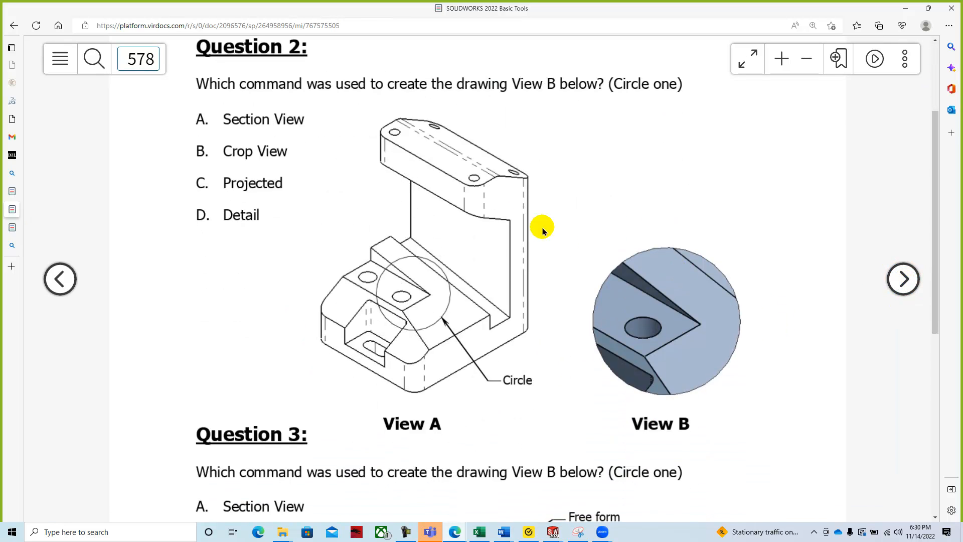
scroll(531, 379, down, 4)
scroll(531, 380, down, 2)
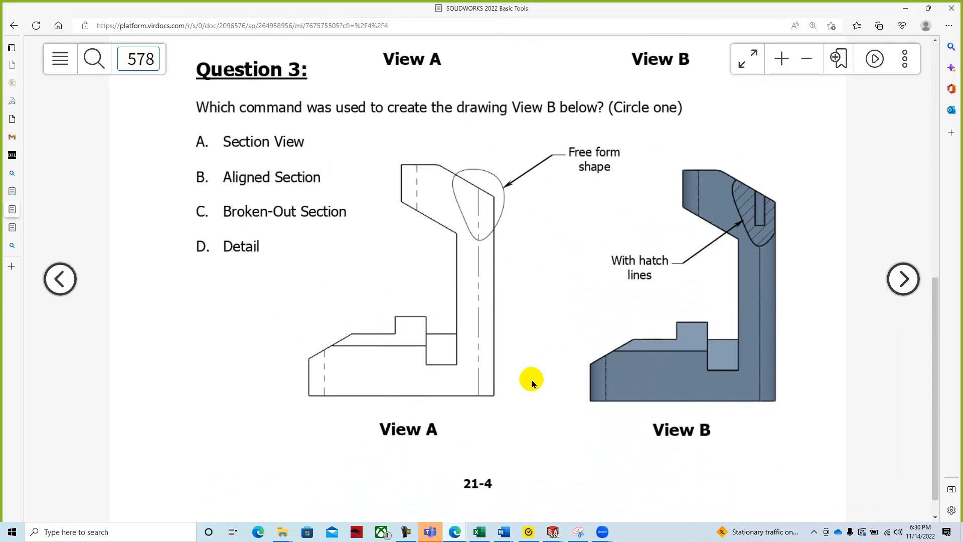
click(904, 281)
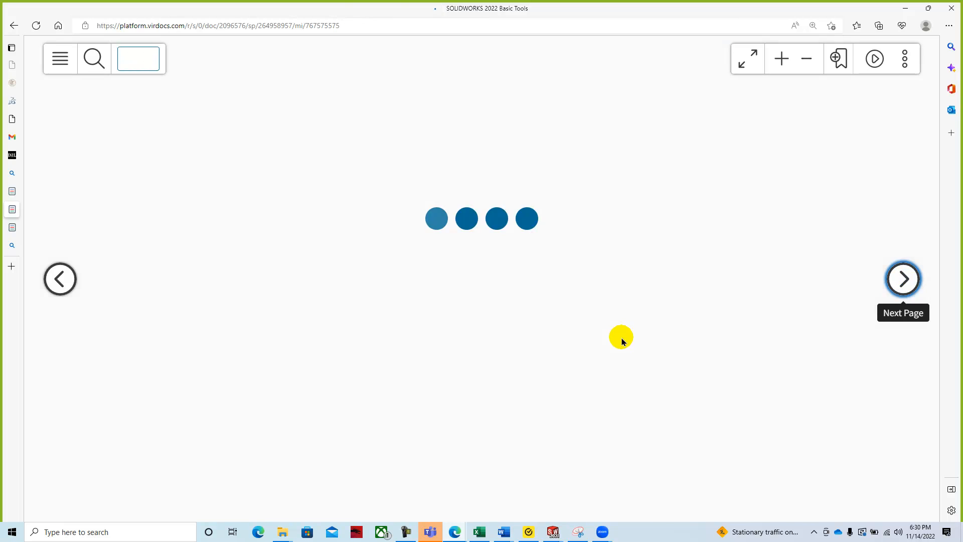
scroll(622, 341, down, 6)
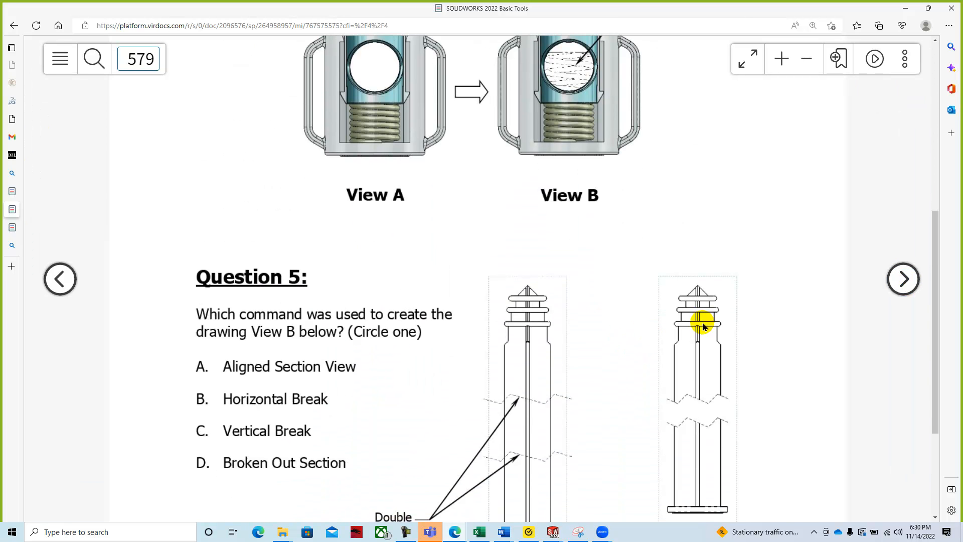
click(903, 280)
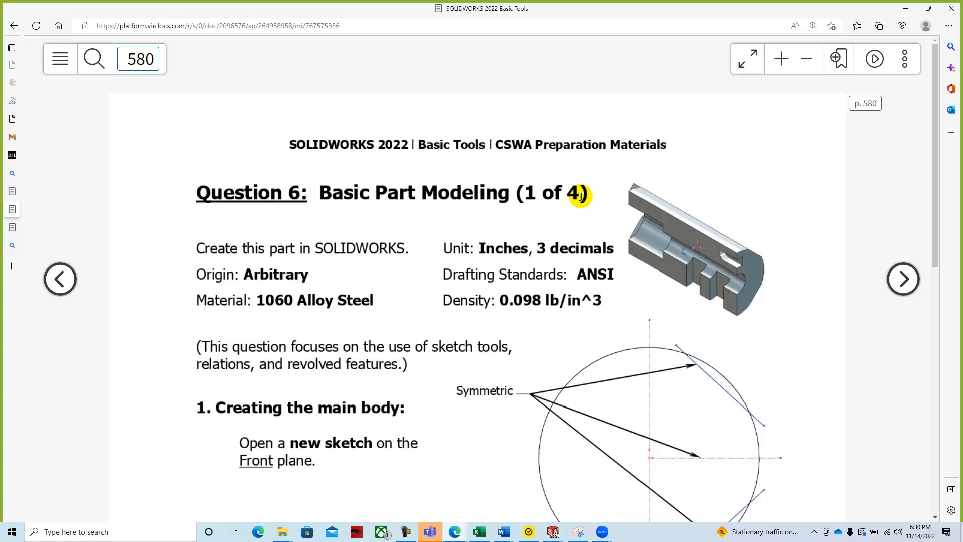
- Examine the Question 6 basic part modeling instructions, from creating the main body through extruding the tabs, on pages 580 to 583
scroll(697, 253, down, 5)
scroll(702, 251, up, 5)
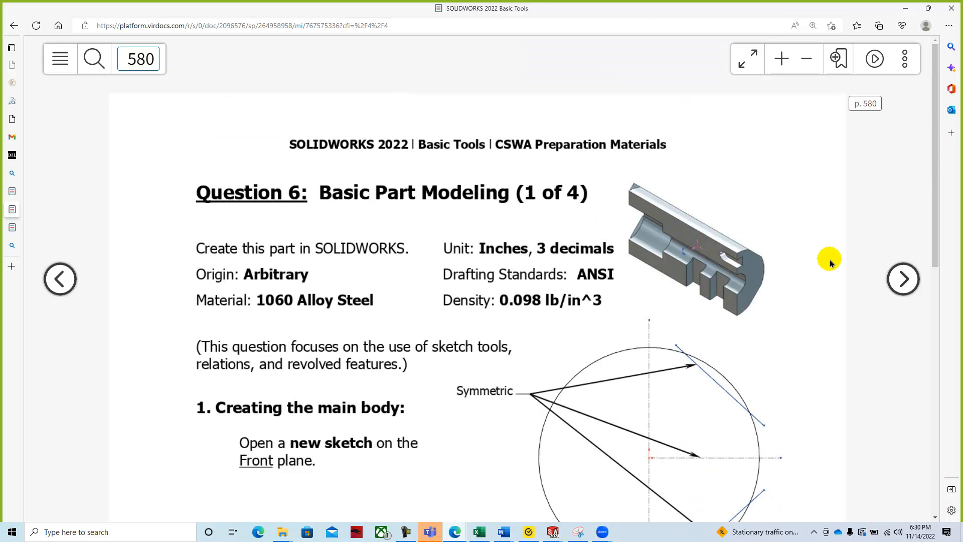
click(903, 281)
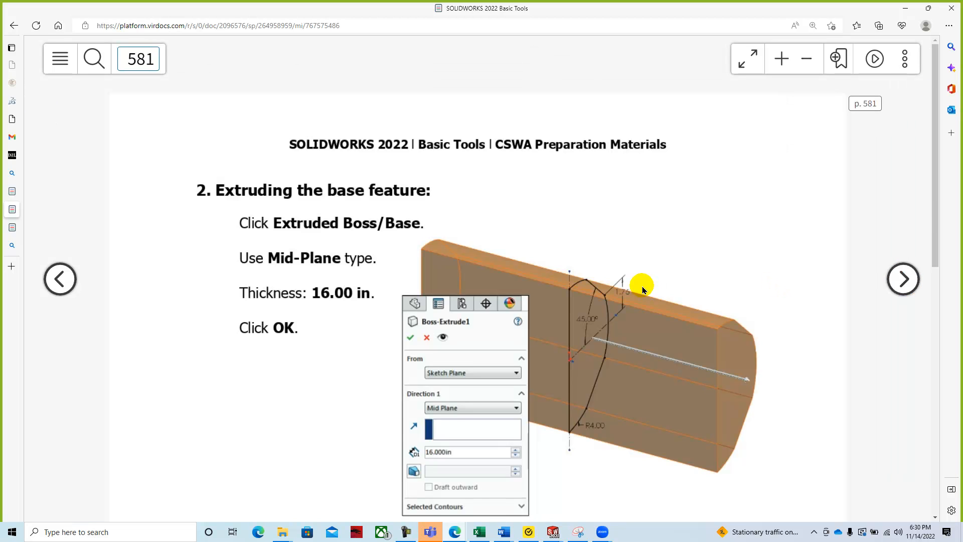
scroll(641, 288, down, 6)
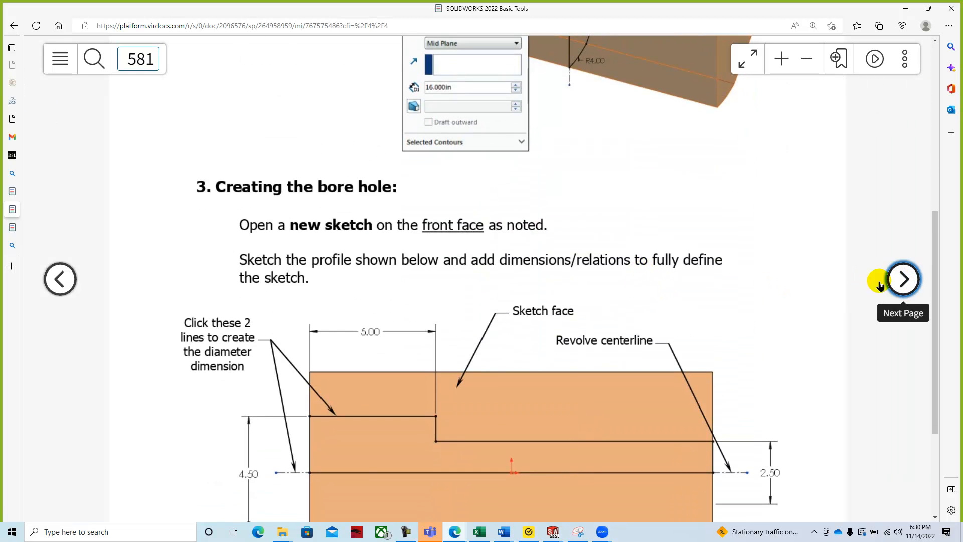
click(903, 280)
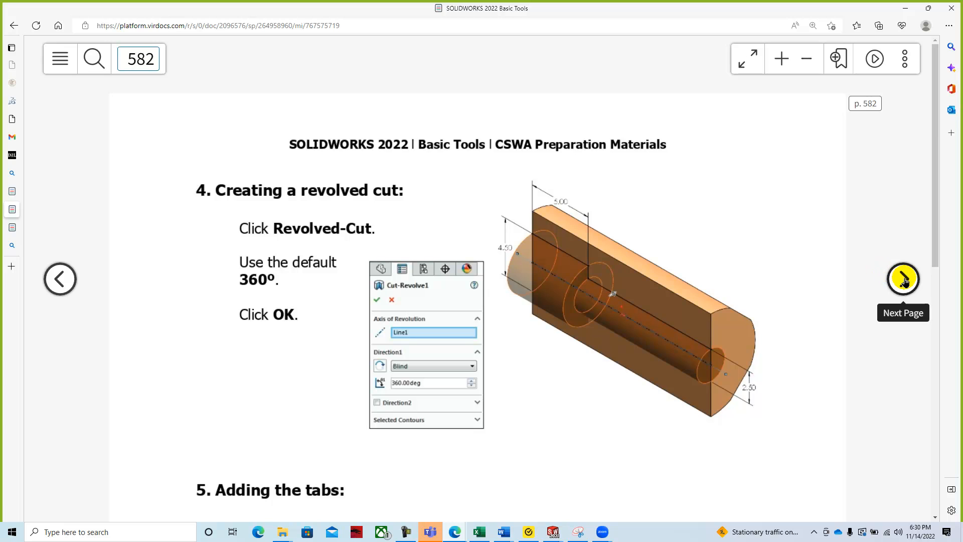
click(902, 280)
scroll(467, 286, down, 5)
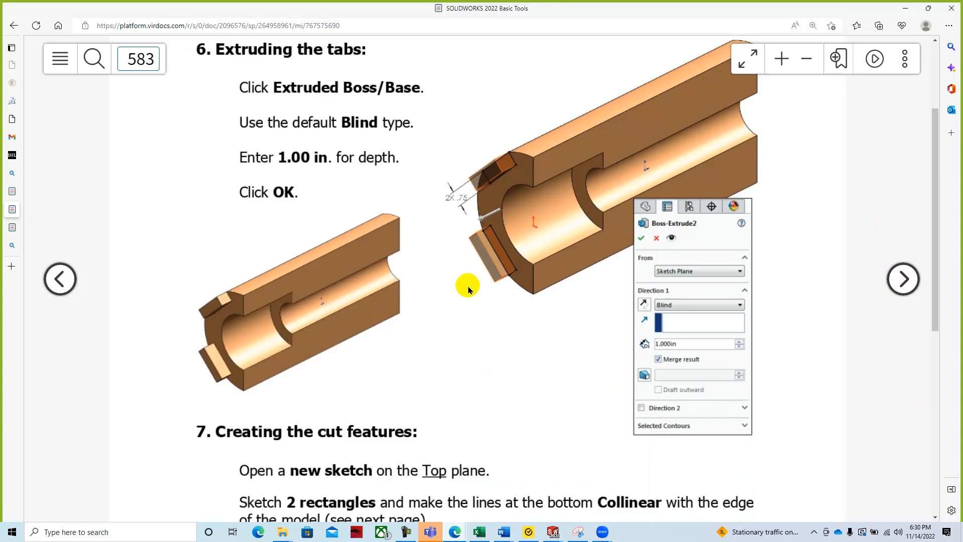
- Review the remaining Question 6 instructions on cut features and mass calculation on pages 584 to 586, and go on to page 587
click(901, 277)
scroll(701, 300, down, 5)
scroll(702, 302, down, 4)
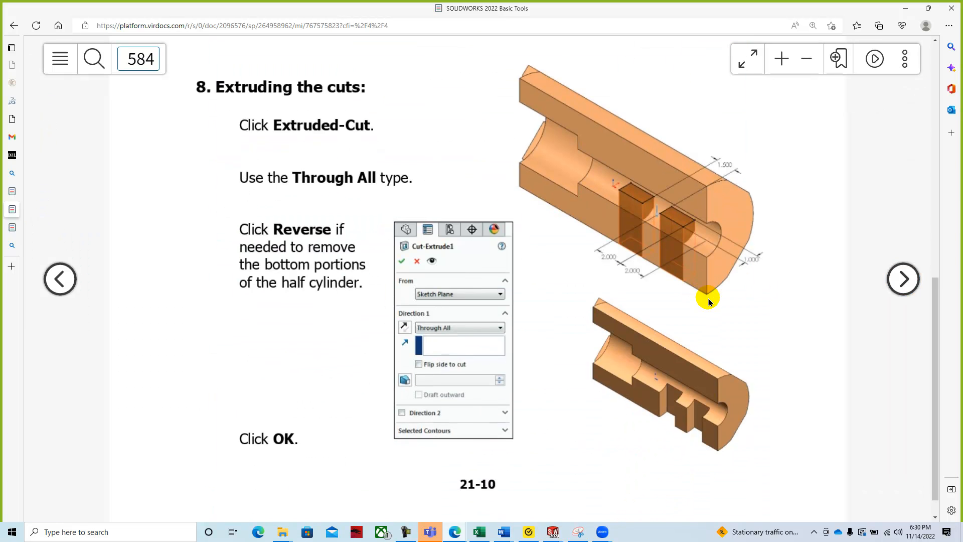
click(902, 278)
scroll(653, 308, down, 9)
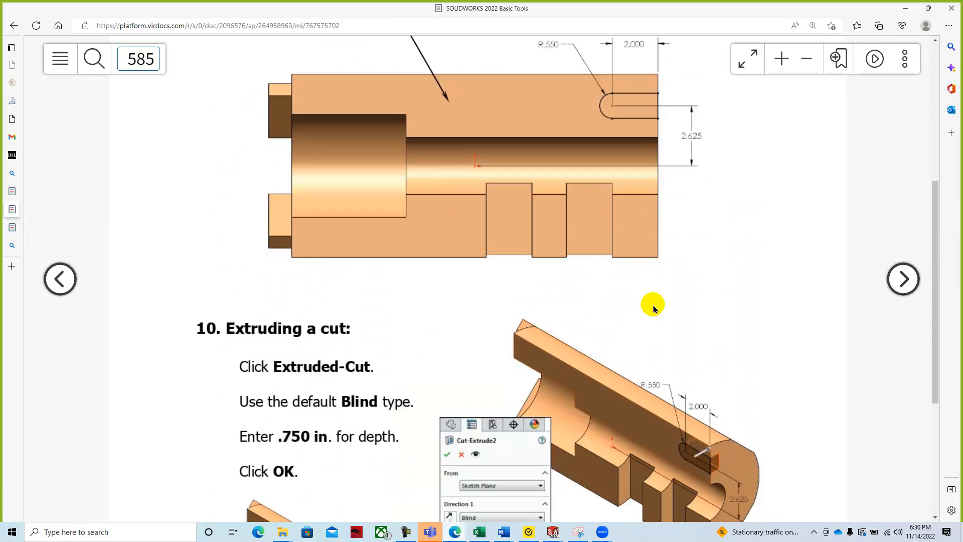
click(903, 280)
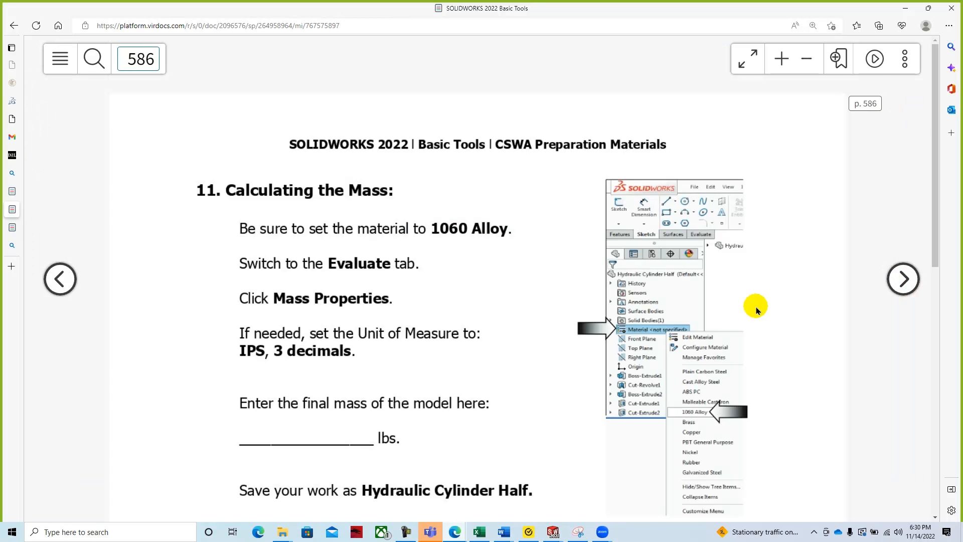
scroll(755, 310, down, 9)
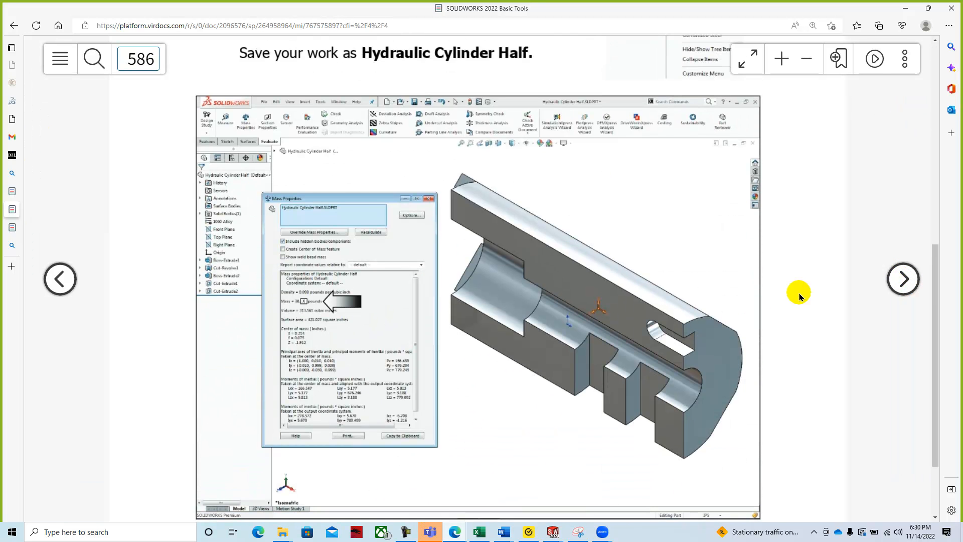
click(903, 278)
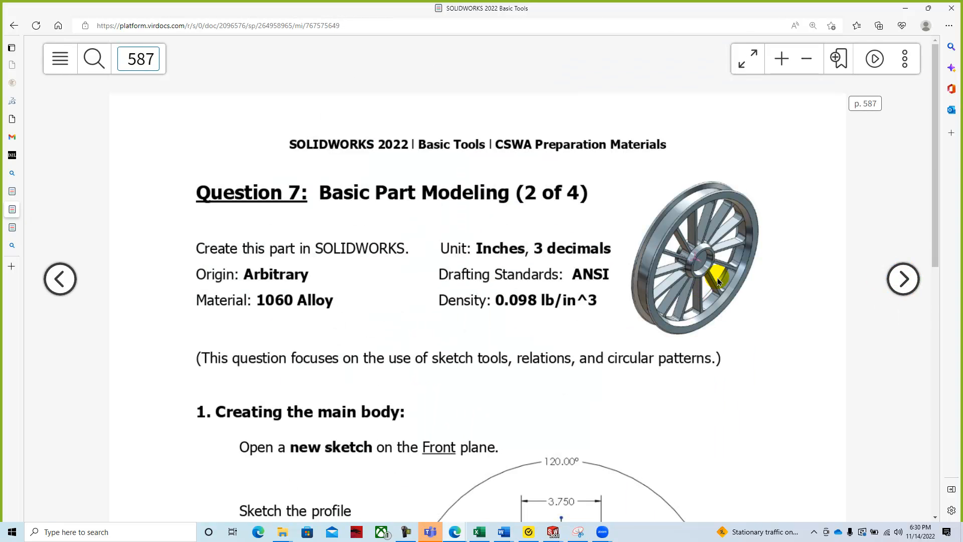
- Look through the Question 7 spoked wheel instructions, from the main body to the circular pattern, and go on to page 592
scroll(803, 265, down, 6)
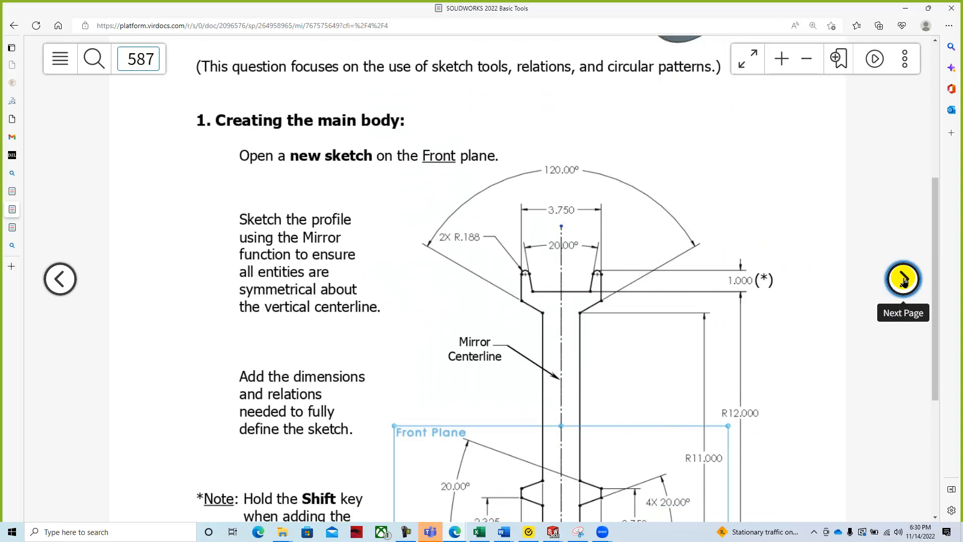
click(902, 278)
scroll(572, 293, down, 7)
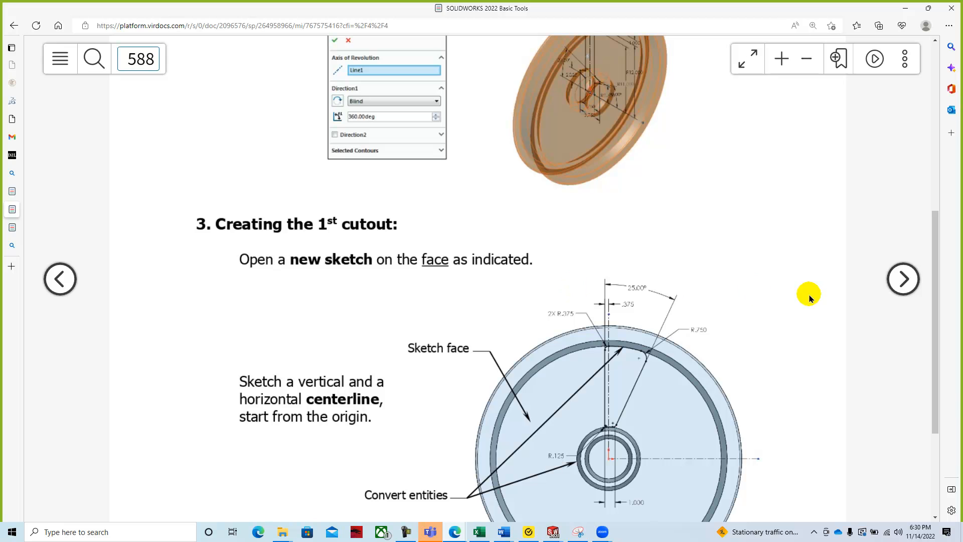
click(902, 279)
scroll(634, 315, down, 10)
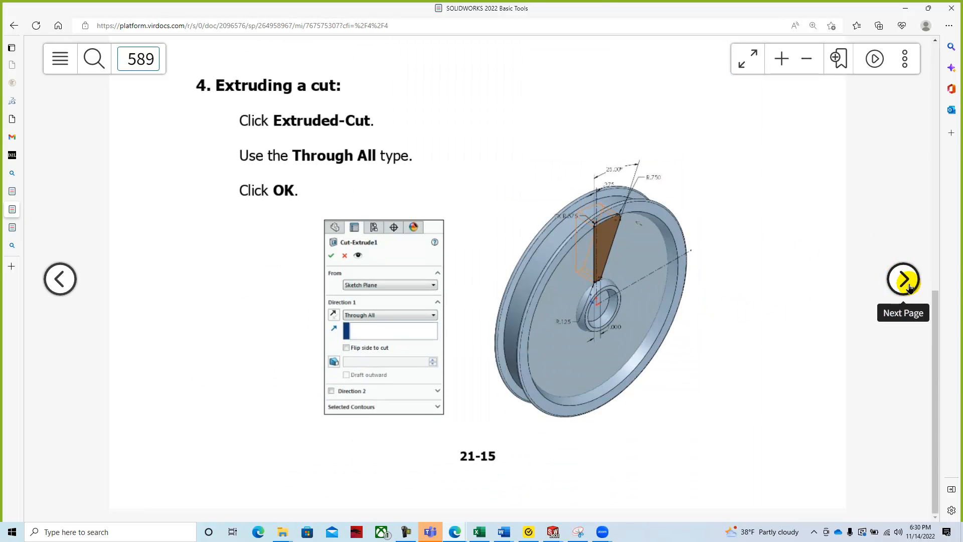
click(907, 285)
click(904, 283)
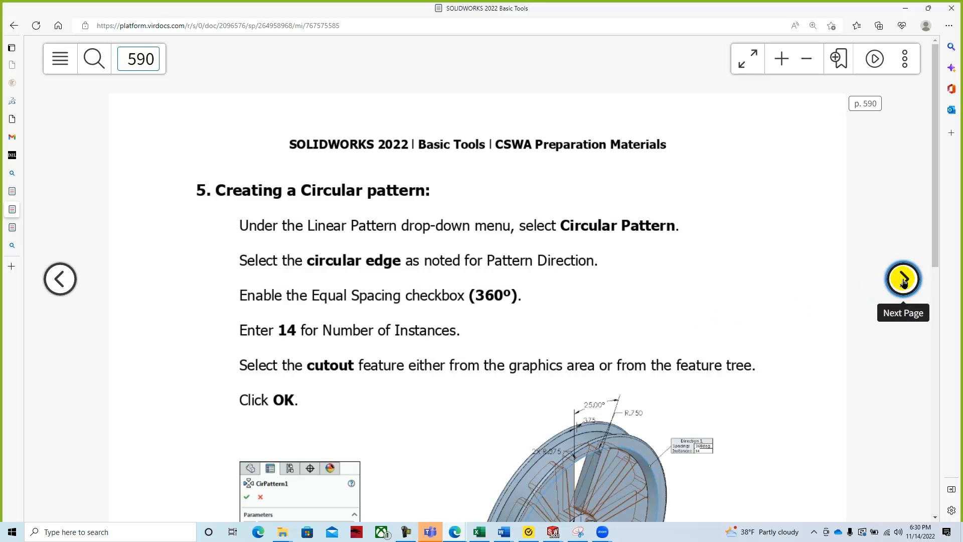
click(903, 282)
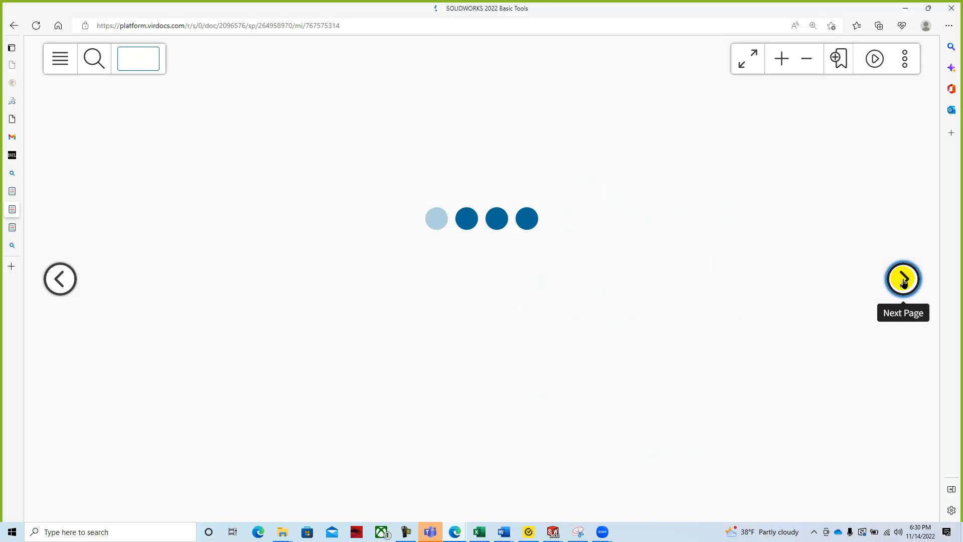
- Skim the part modeling instructions on pages 593 to 596, and go on to Question 9 on page 597
click(904, 282)
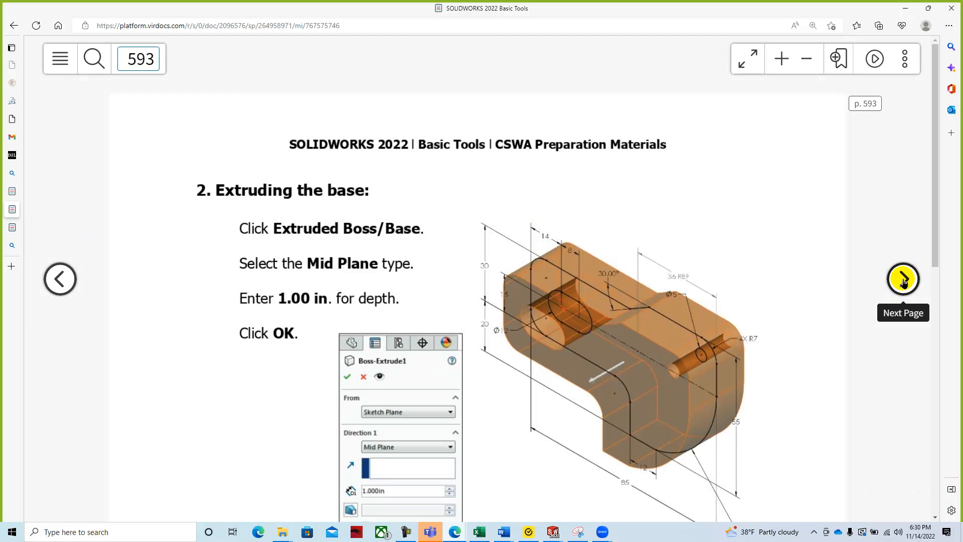
click(903, 282)
click(903, 282)
click(904, 281)
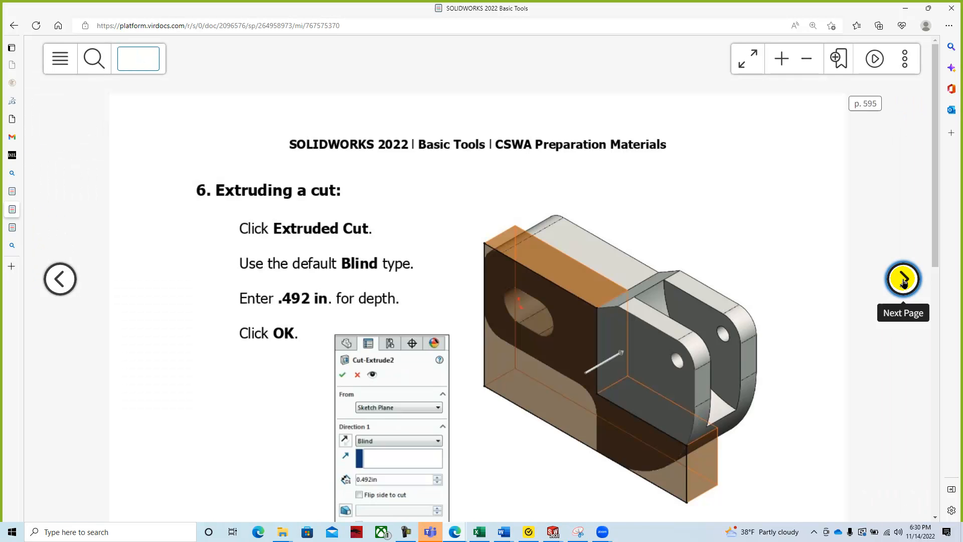
click(904, 282)
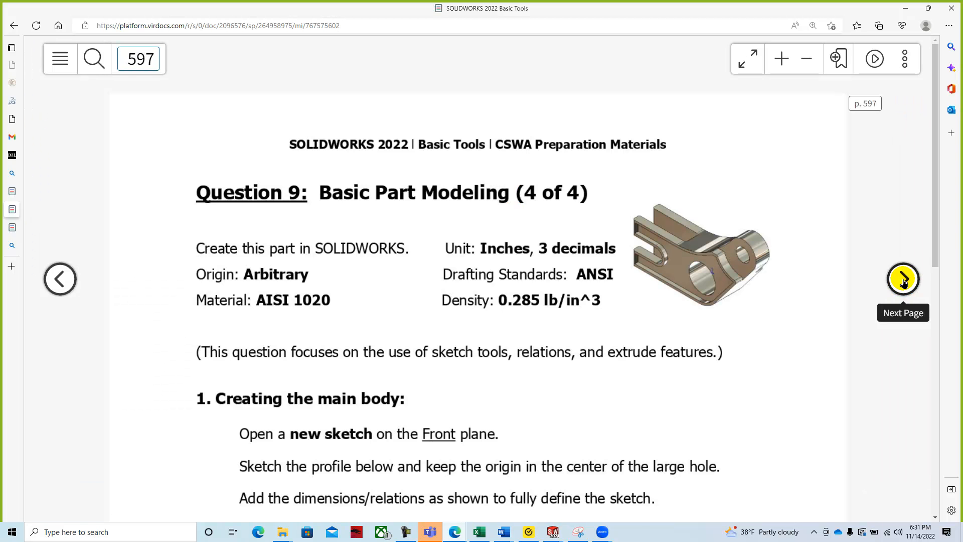
- Skim the Question 9 bracket modeling instructions through the mass calculation on page 603, and go on to page 604
click(904, 281)
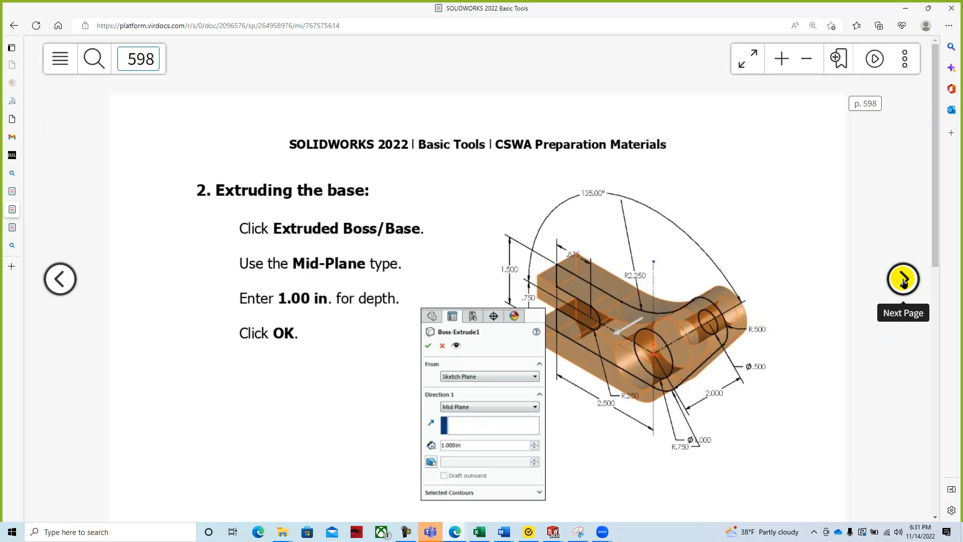
click(904, 282)
click(903, 282)
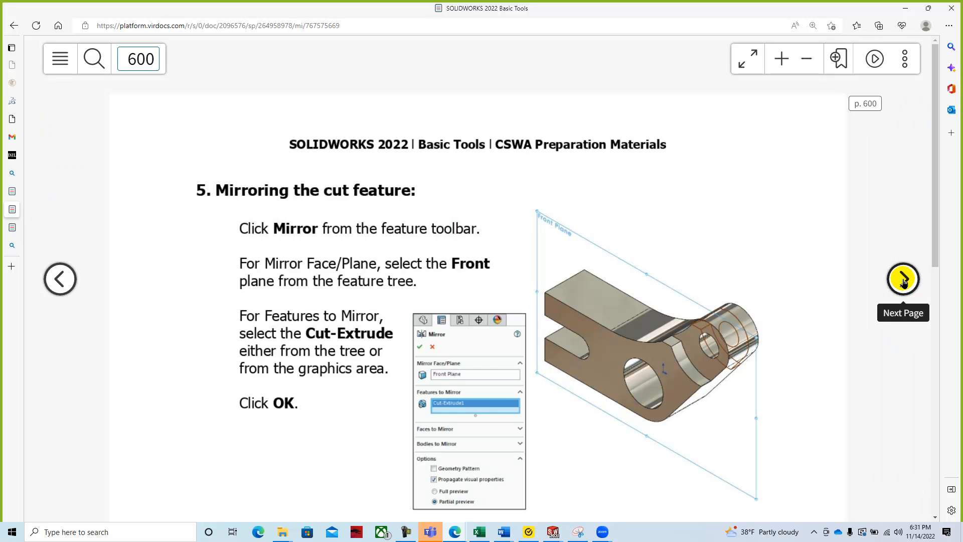
click(903, 282)
click(903, 282)
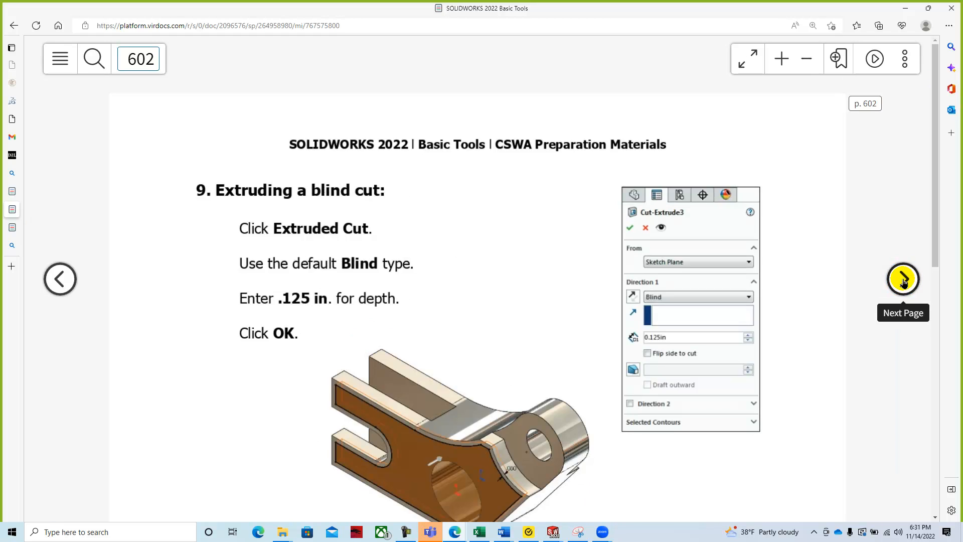
click(903, 282)
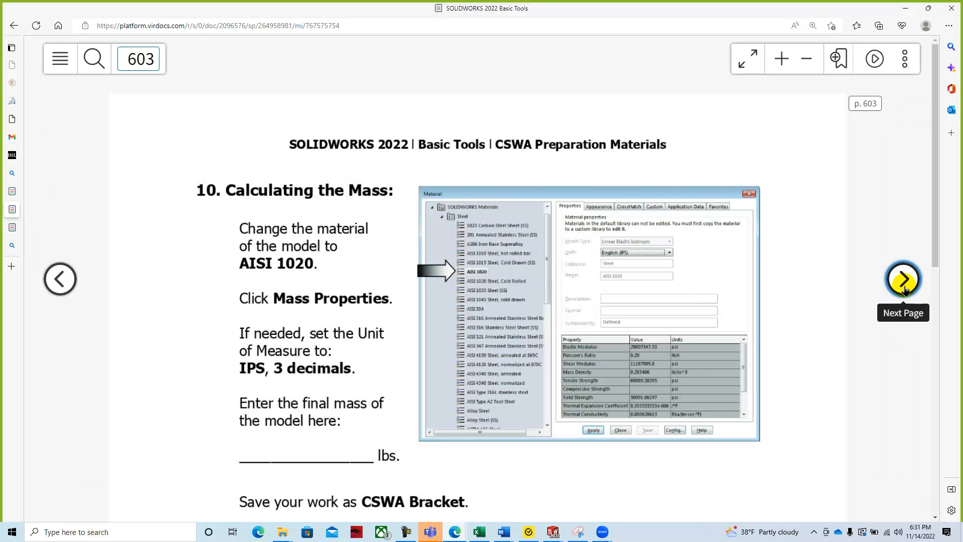
click(903, 282)
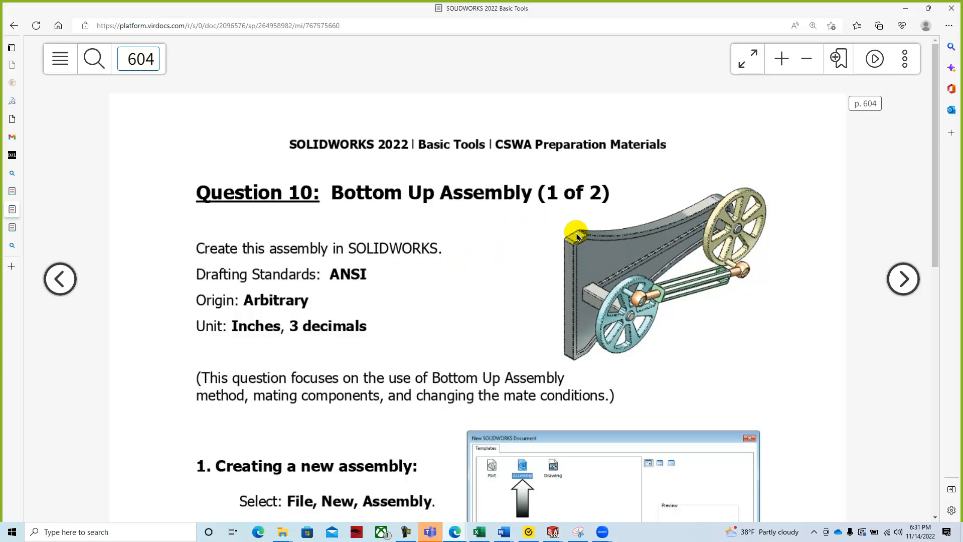
- Examine the Question 10 Bottom Up Assembly requirements and new assembly instructions on page 604
scroll(683, 261, down, 4)
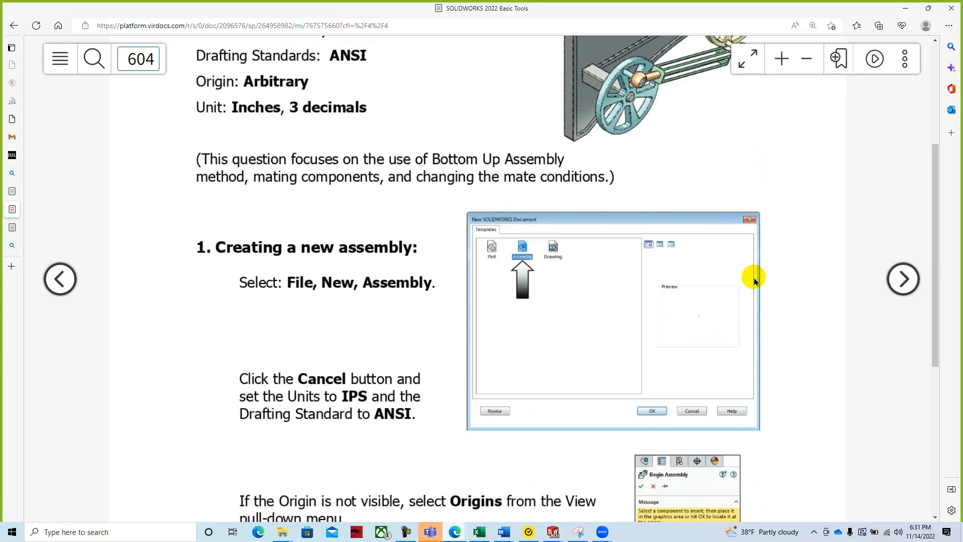
scroll(754, 280, up, 2)
scroll(754, 280, up, 2)
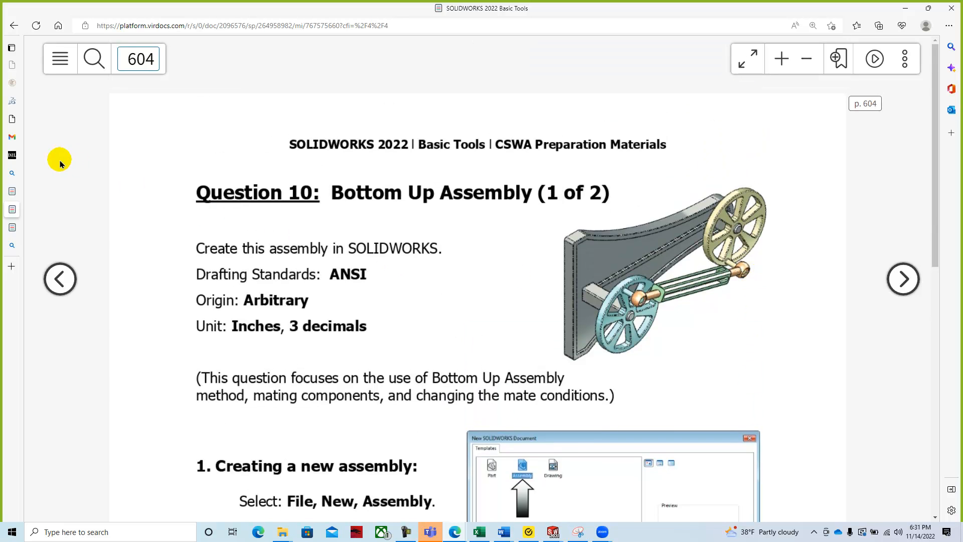
- Switch back to the CAD-230-0C1 course homepage and view the Zoom Meeting announcement
click(17, 155)
drag(940, 204, 935, 111)
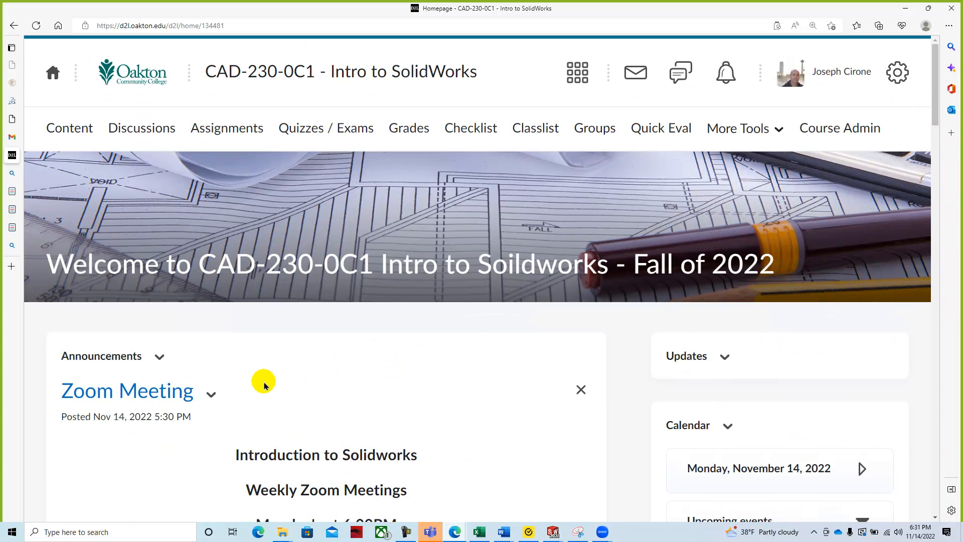
scroll(338, 374, down, 3)
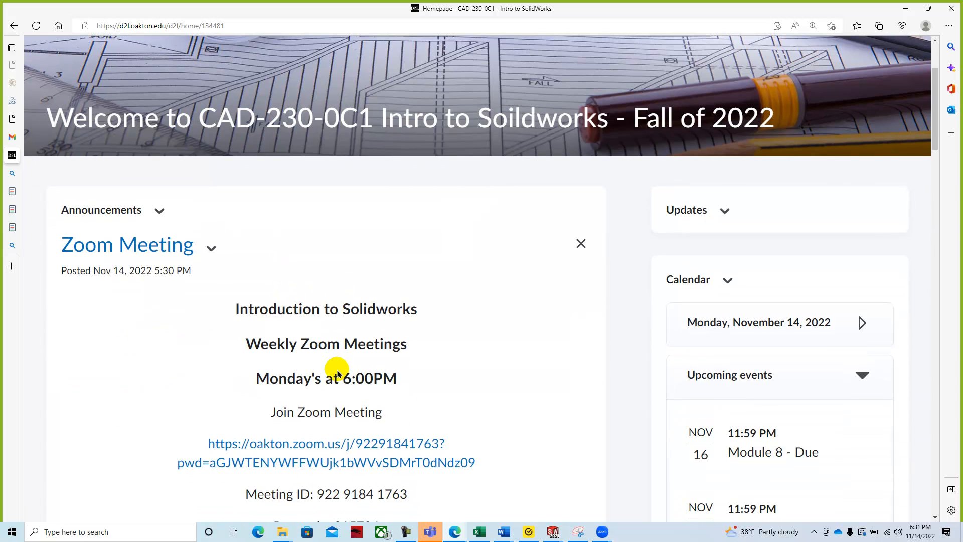